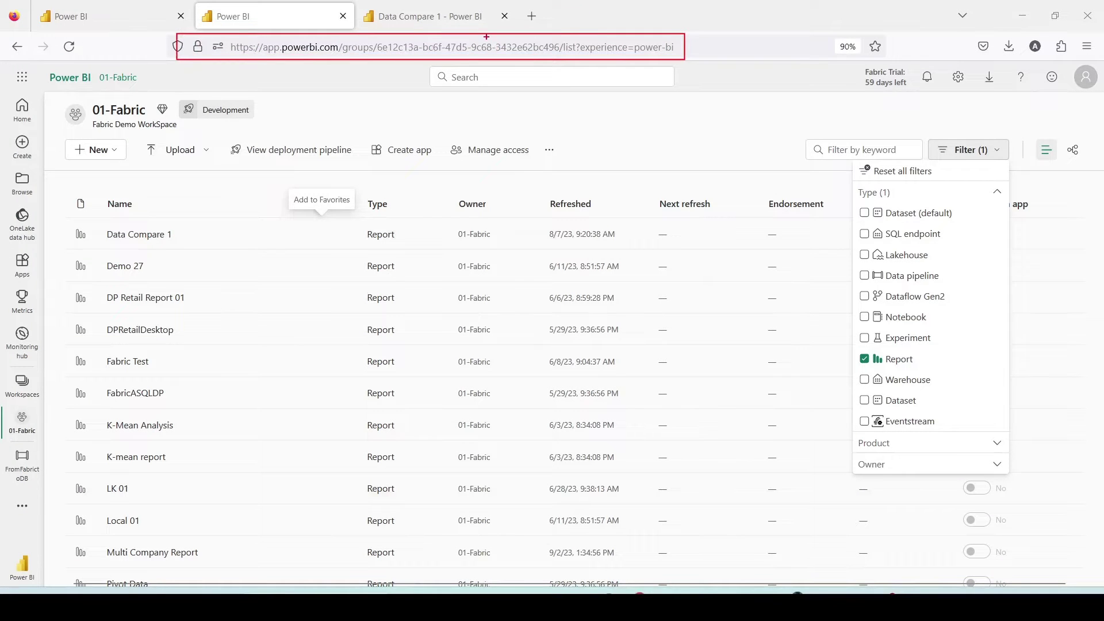
# - On Data Compare 1, start a Summarized data export of the second City table, cancel, then make it a Power Automate visual
pyautogui.click(423, 16)
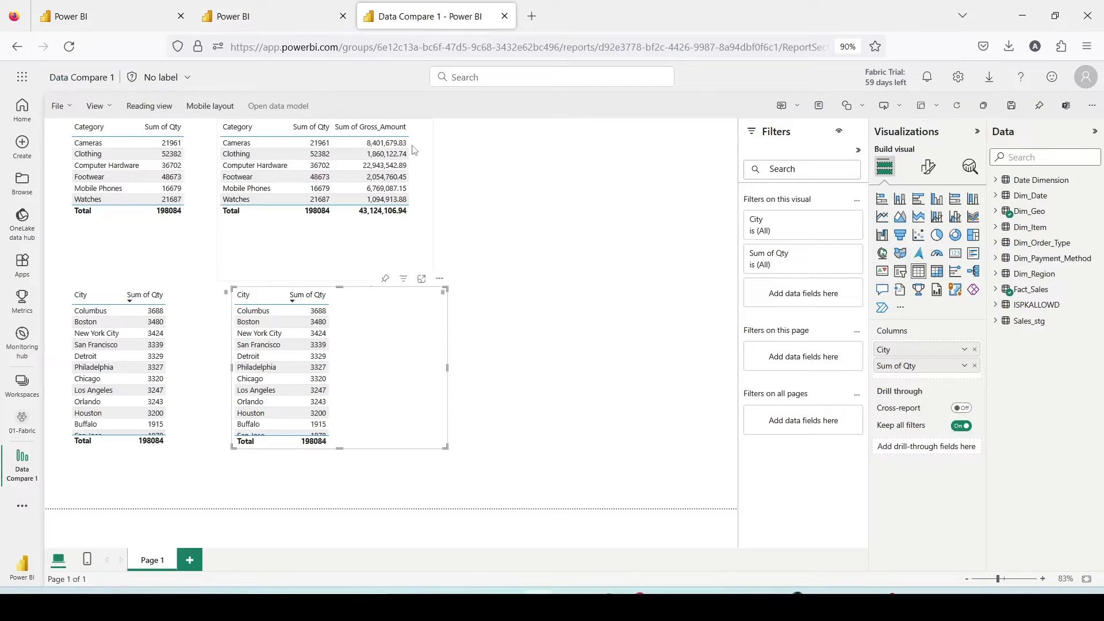
pyautogui.click(440, 279)
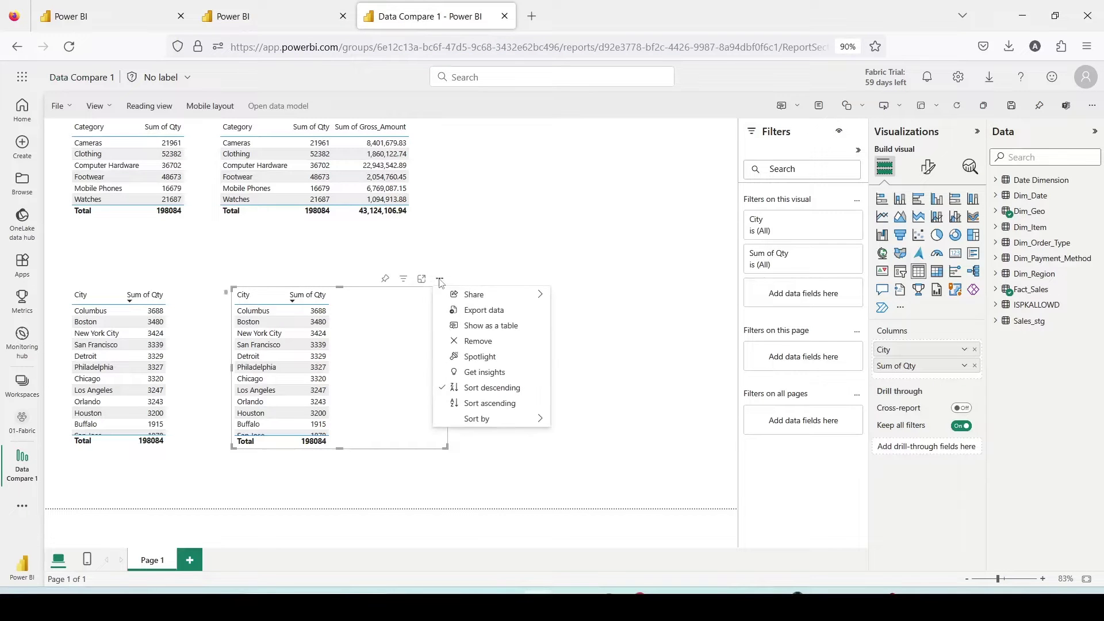
pyautogui.click(485, 311)
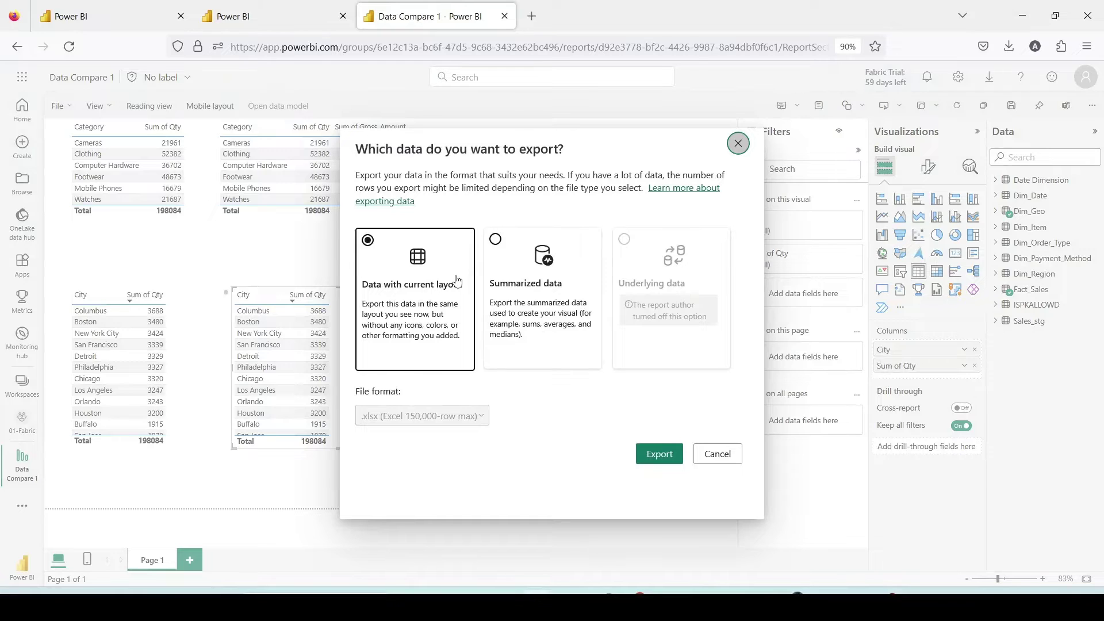
pyautogui.click(540, 280)
pyautogui.click(738, 143)
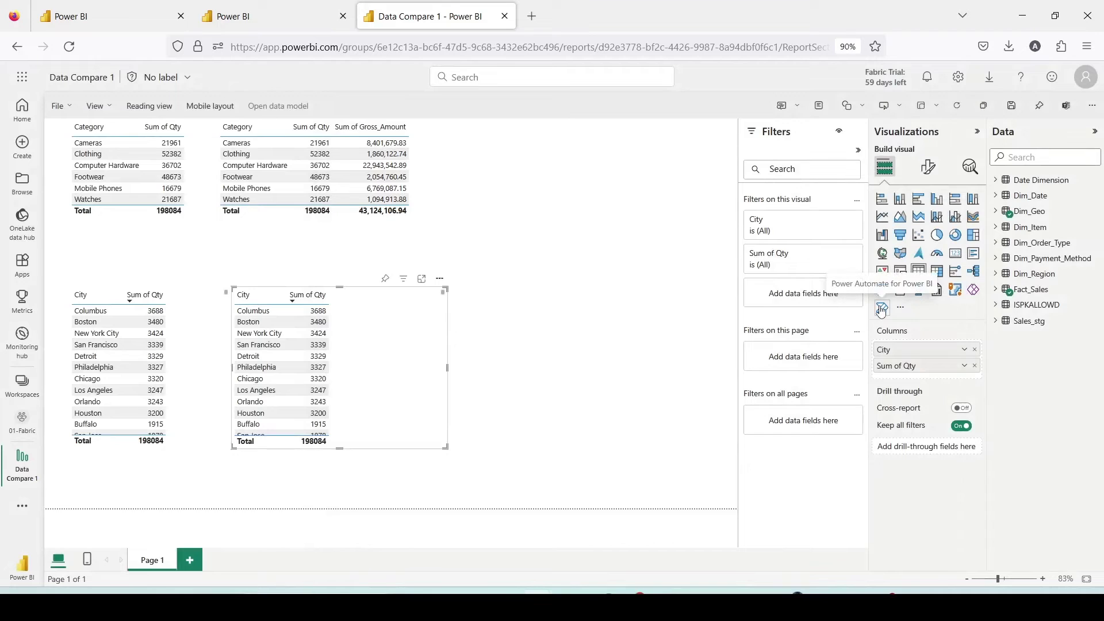
pyautogui.click(882, 310)
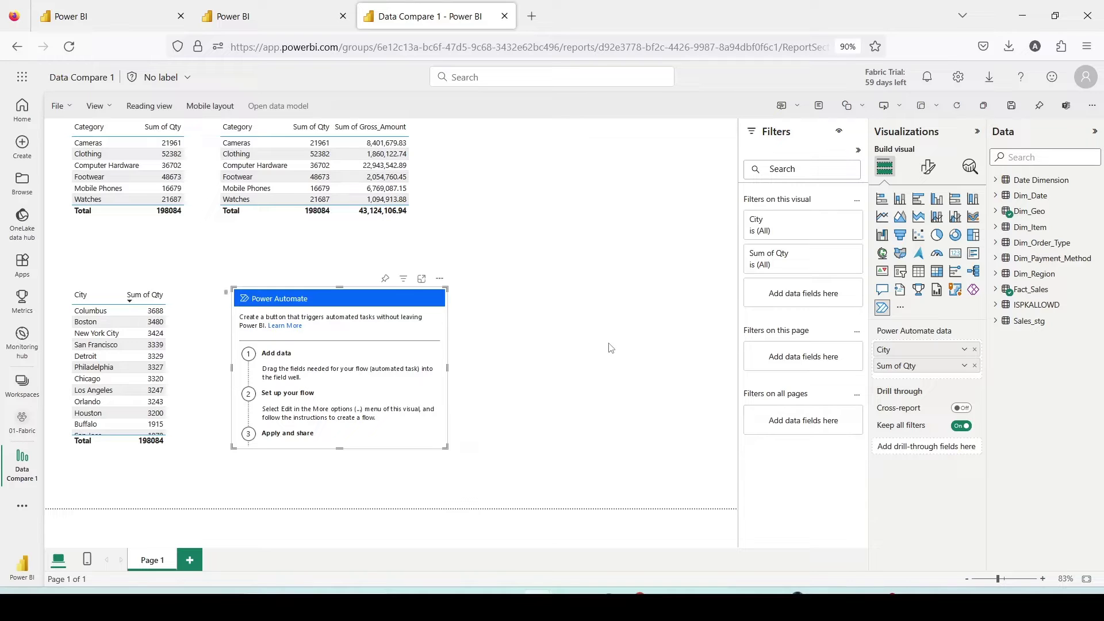
# - Open the 01-Demo-Fabric workspace and view its new-item choices
pyautogui.click(131, 19)
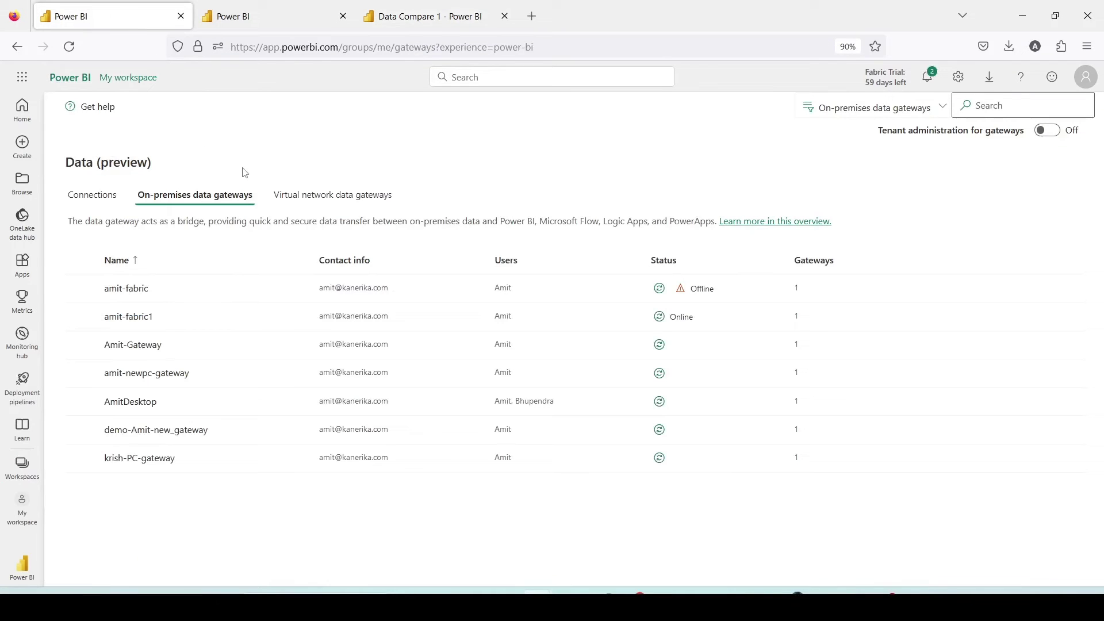
pyautogui.click(22, 464)
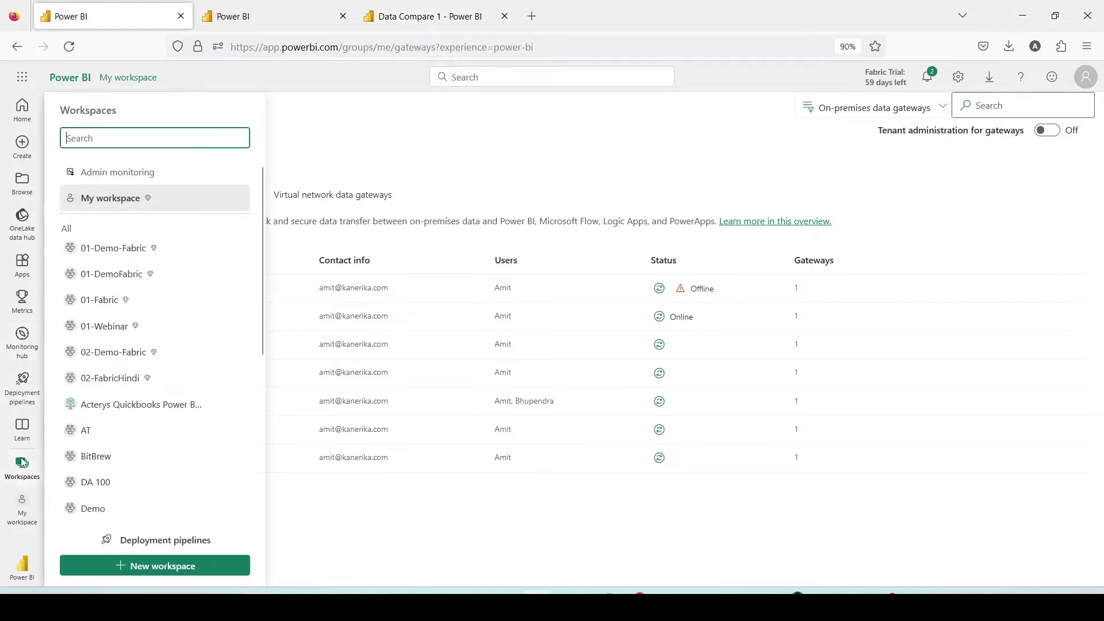
pyautogui.click(113, 247)
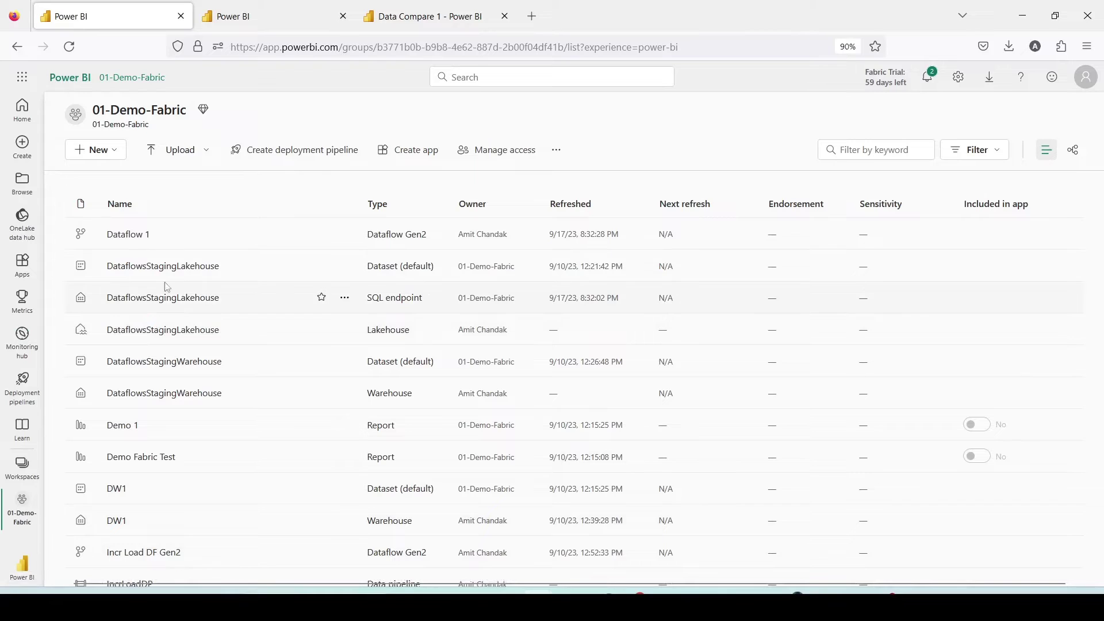
pyautogui.click(99, 150)
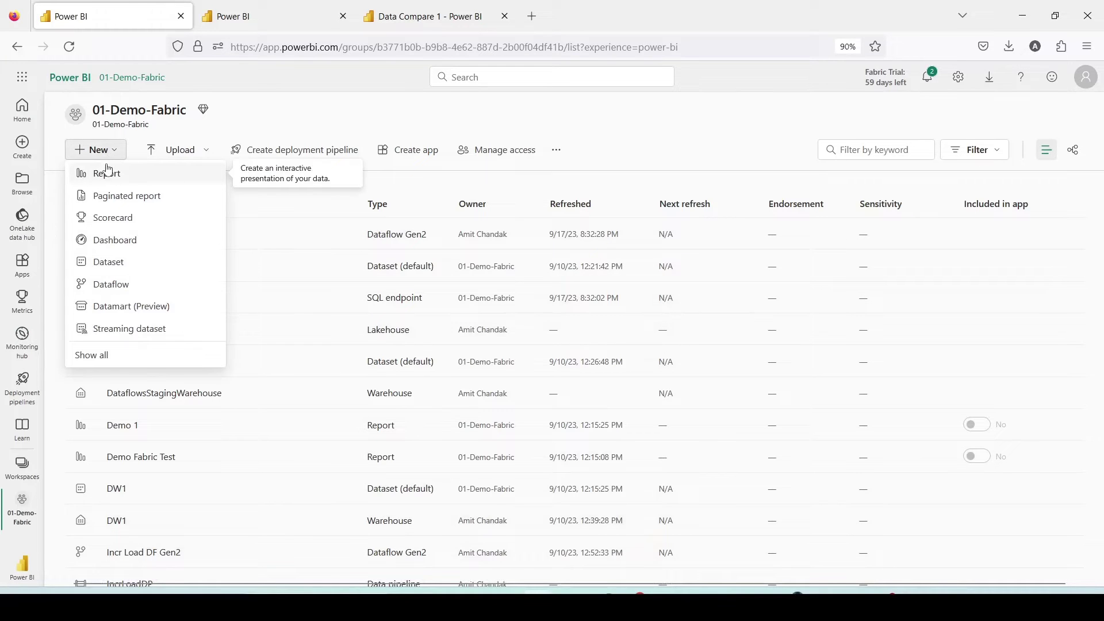
# - Switch to the 01-Fabric workspace and view its New item choices
pyautogui.click(29, 464)
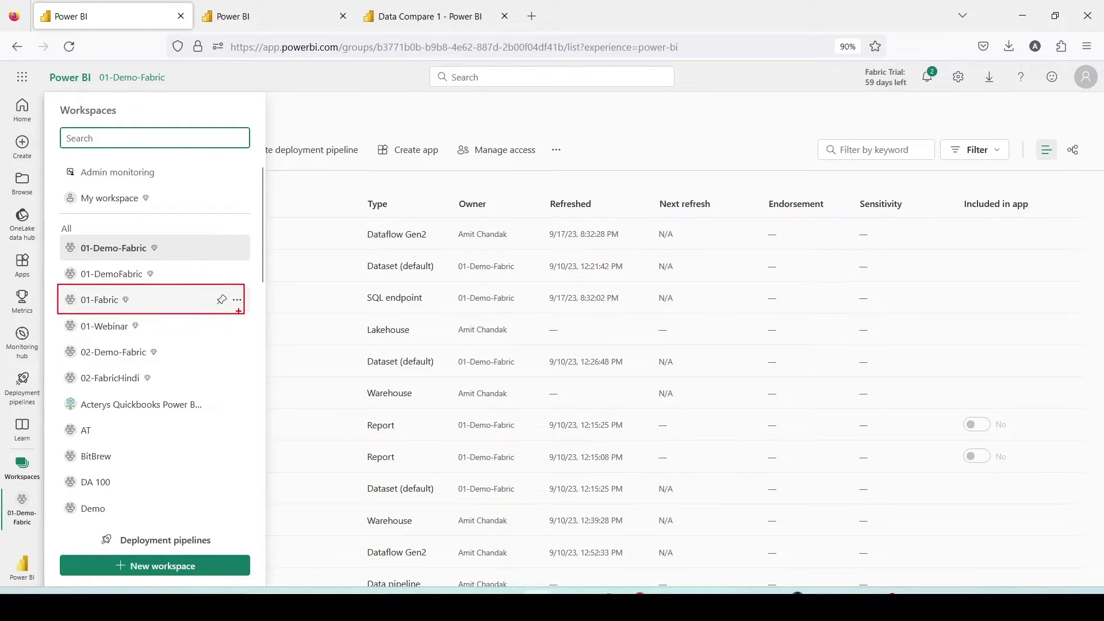
pyautogui.click(112, 301)
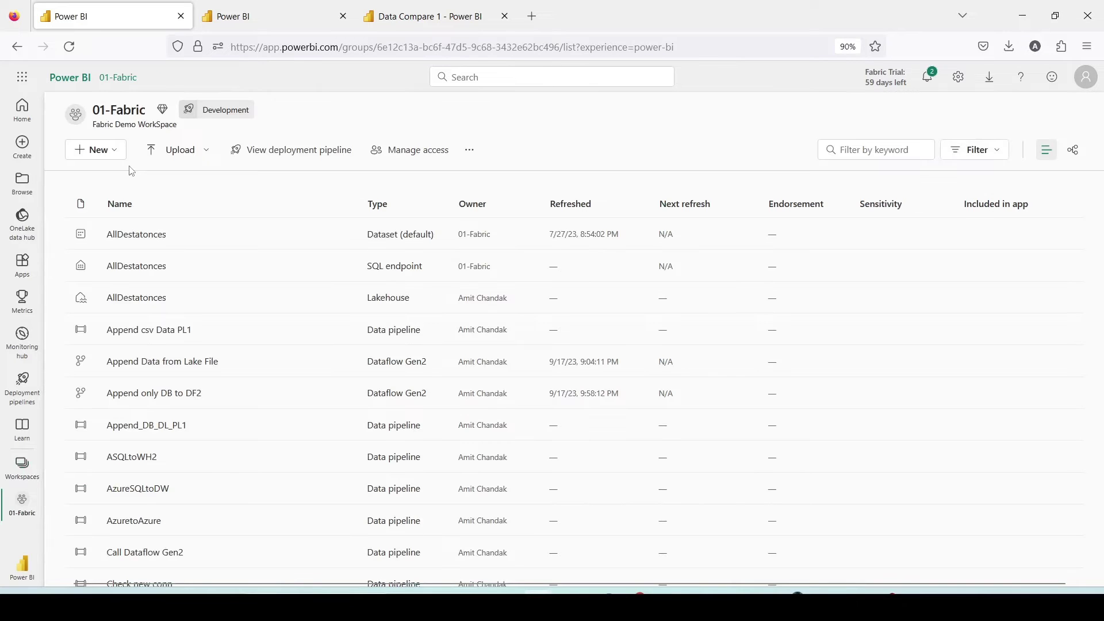
pyautogui.click(119, 154)
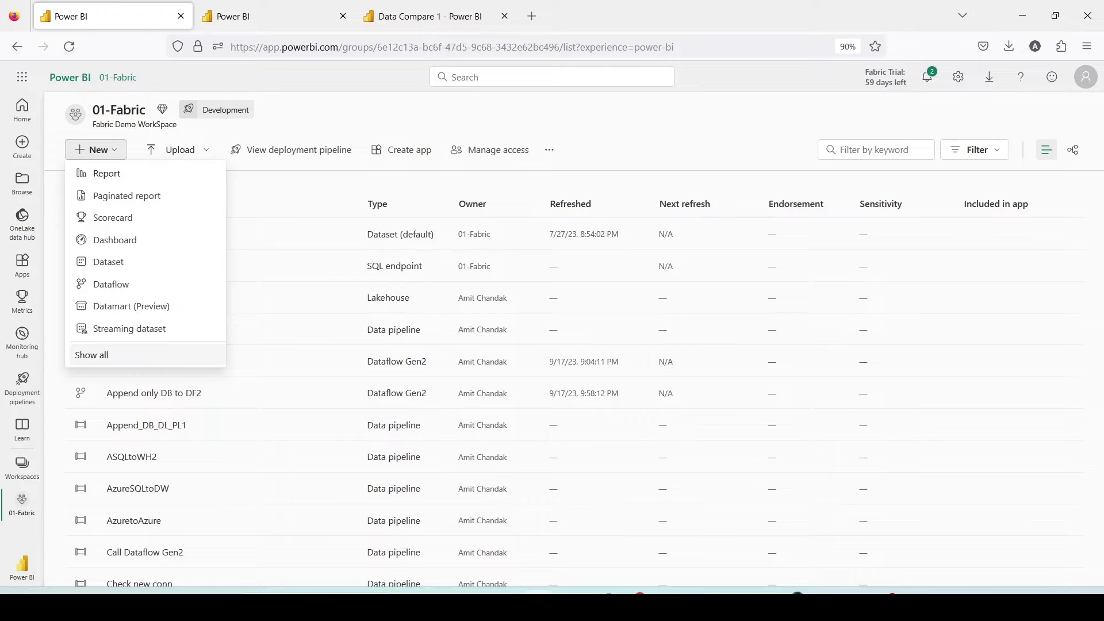
# - Create a new Dataflow Gen2 from the full list of item types
pyautogui.moveTo(57, 137); pyautogui.dragTo(145, 159)
pyautogui.moveTo(67, 348)
pyautogui.mouseDown()
pyautogui.moveTo(155, 371)
pyautogui.moveTo(217, 371)
pyautogui.mouseUp()
pyautogui.click(98, 359)
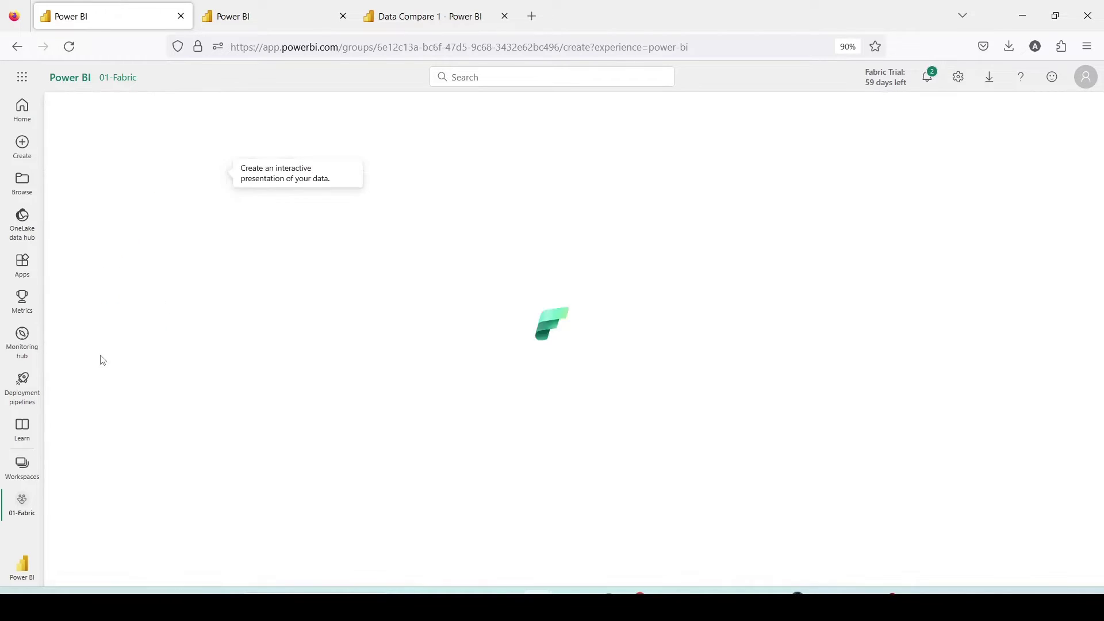
pyautogui.scroll(-2, 157, 362)
pyautogui.click(175, 316)
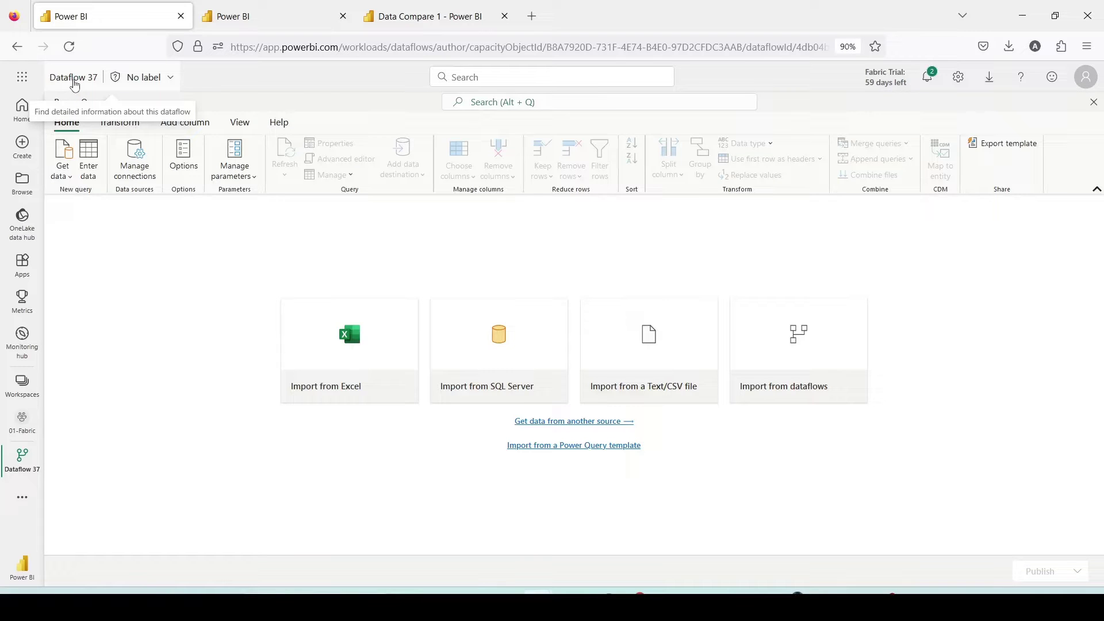
# - Rename the dataflow from Dataflow 37 to 'Export to Azure' and bring up the data source choices
pyautogui.click(74, 84)
pyautogui.moveTo(113, 128); pyautogui.dragTo(60, 133)
pyautogui.write('Expor')
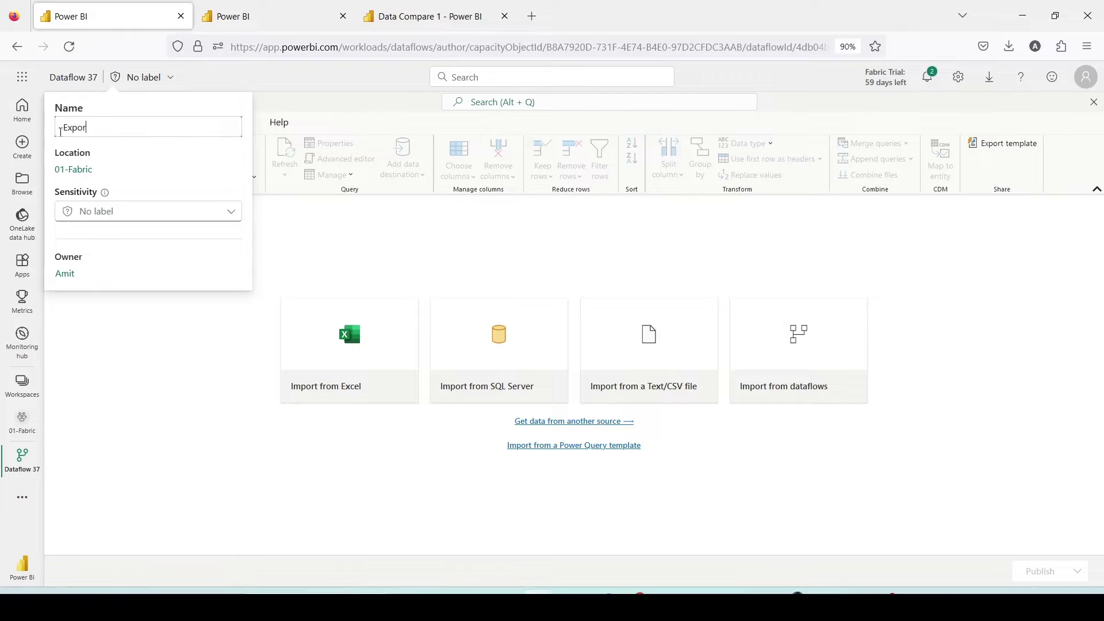
pyautogui.write('t to Azure')
pyautogui.press('Return')
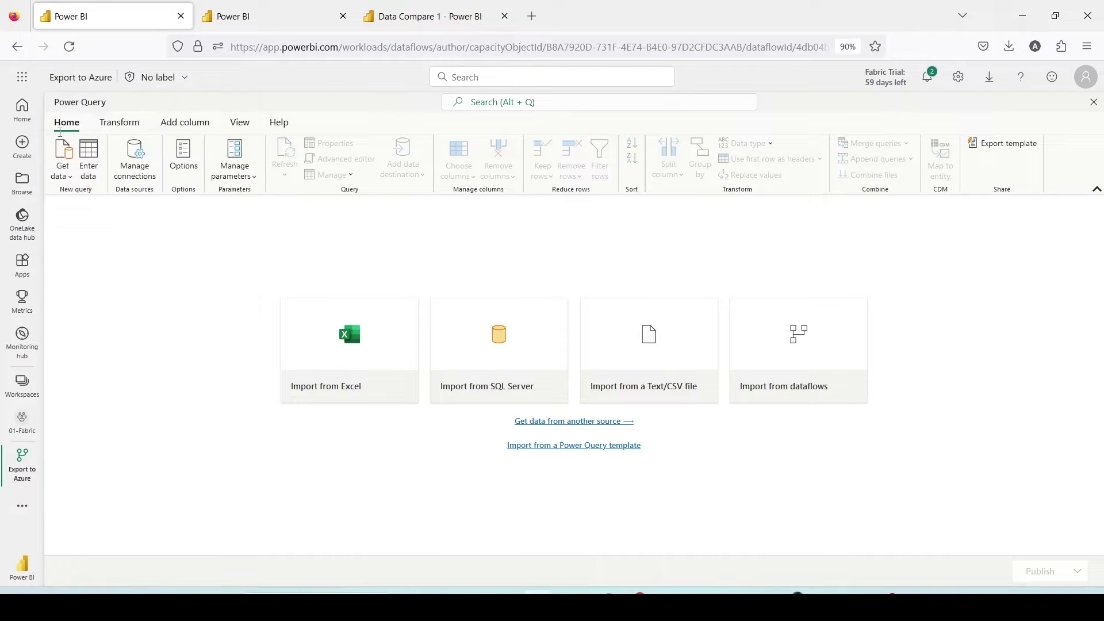
pyautogui.click(70, 177)
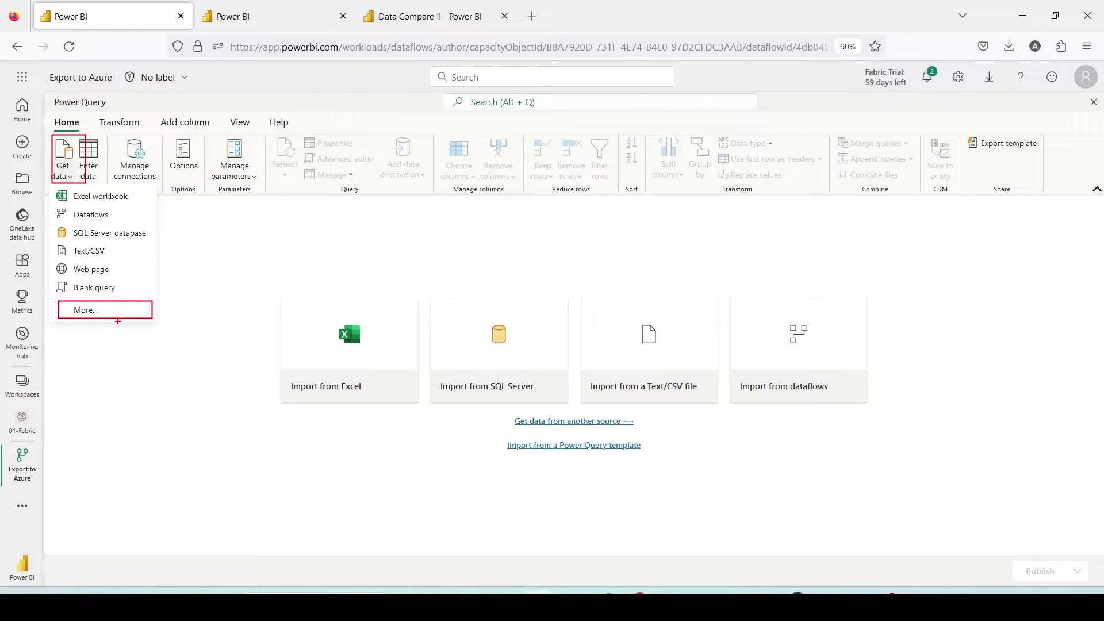
# - Search all data sources for 'lake' and connect to a Lakehouse
pyautogui.click(87, 311)
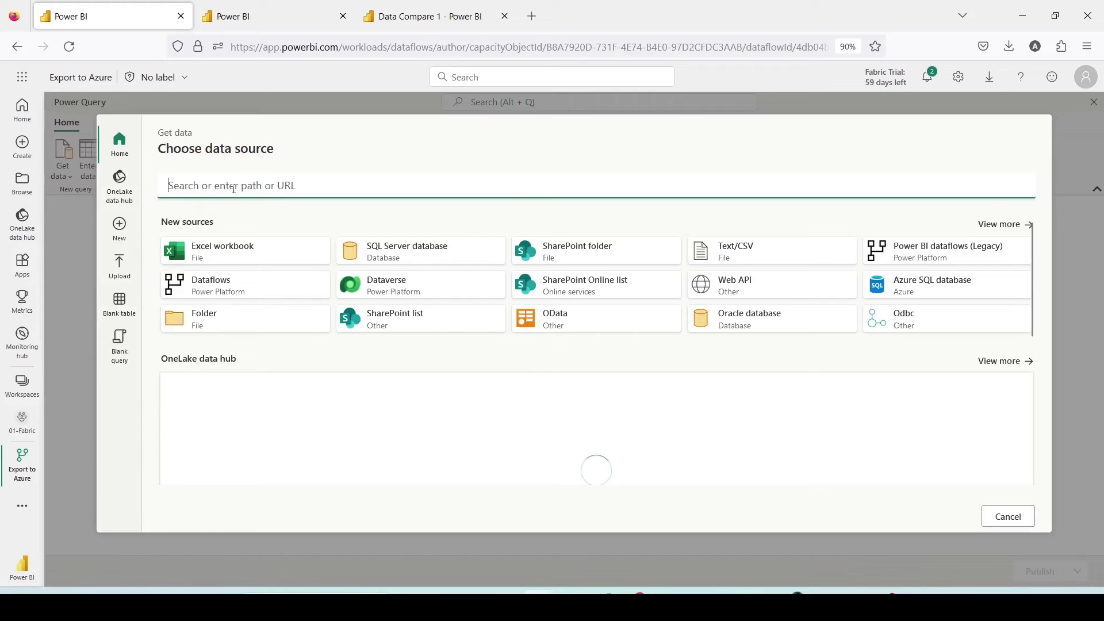
pyautogui.write('lake')
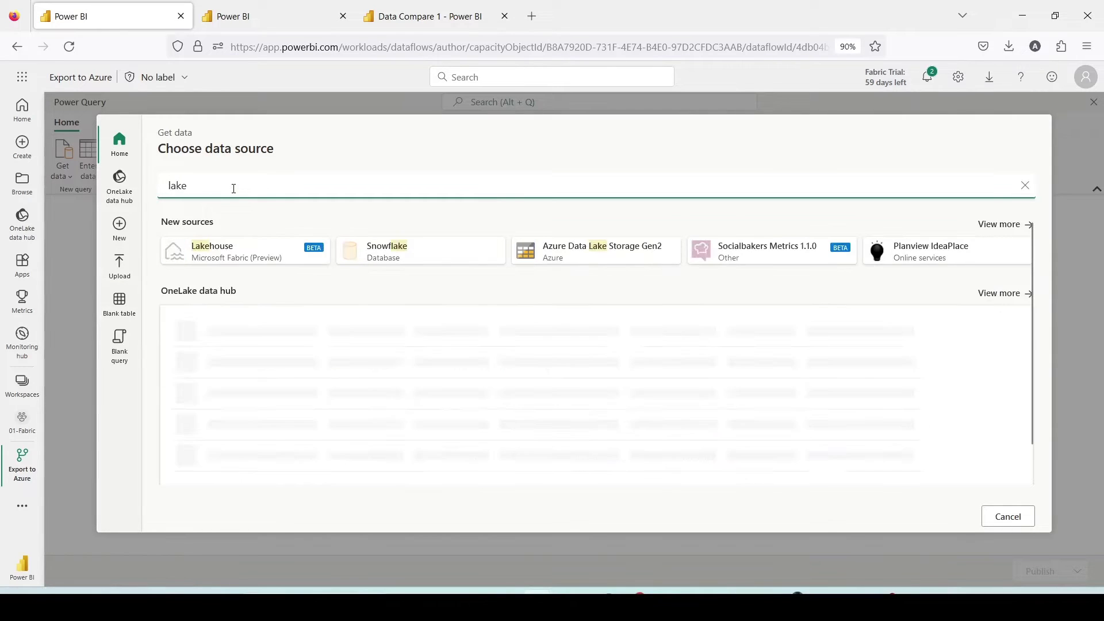
pyautogui.click(226, 269)
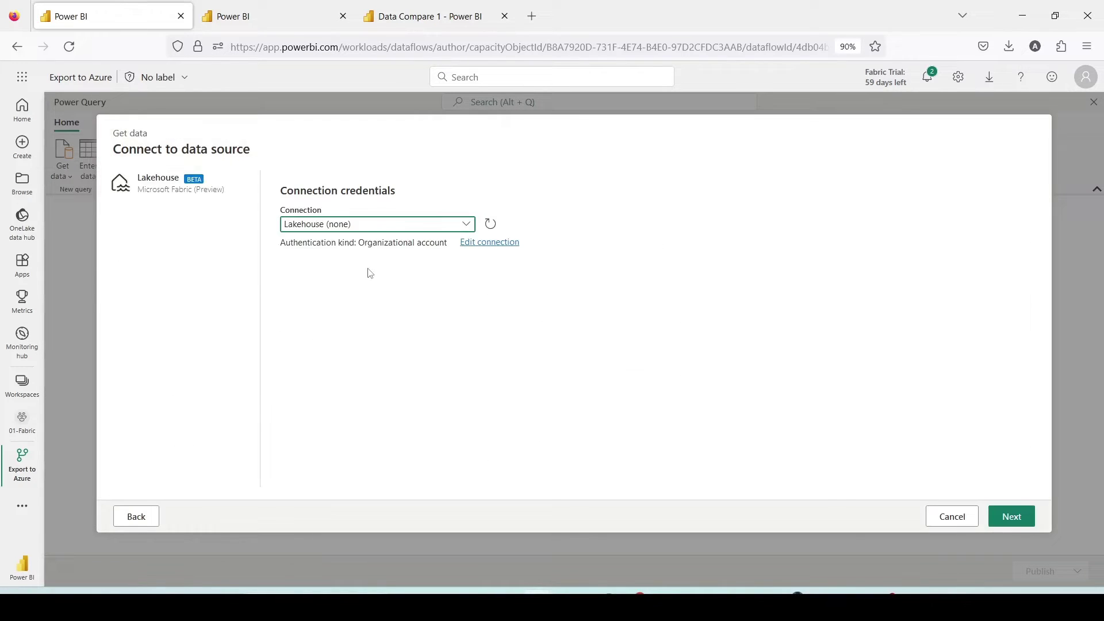
pyautogui.click(1012, 516)
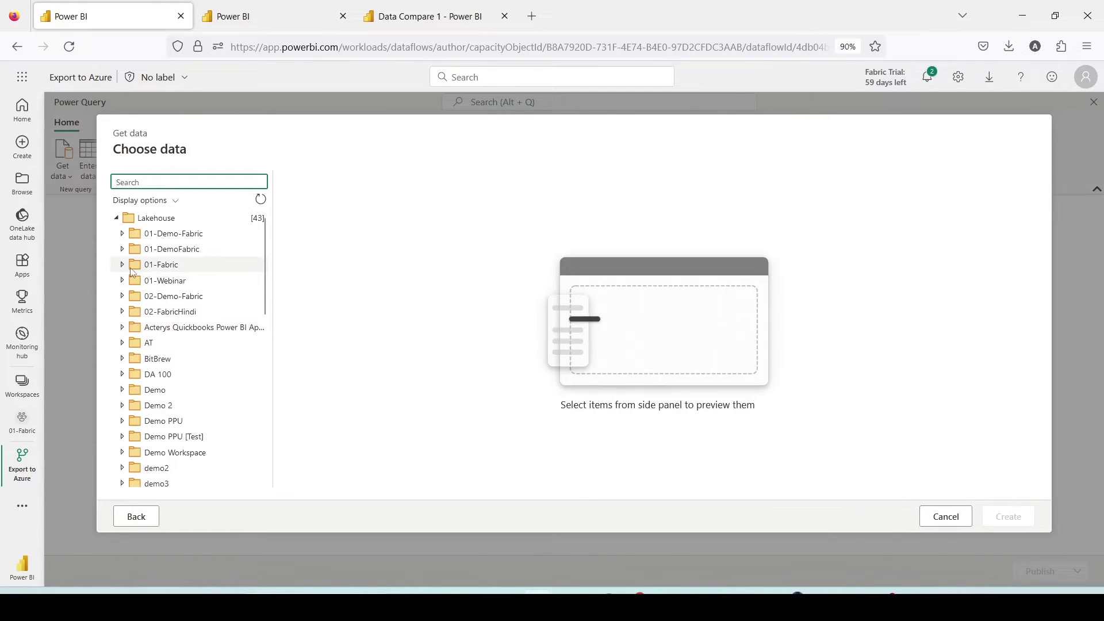
# - Select the Retail table from 01-Fabric > Lake02 and load it into the dataflow
pyautogui.click(122, 266)
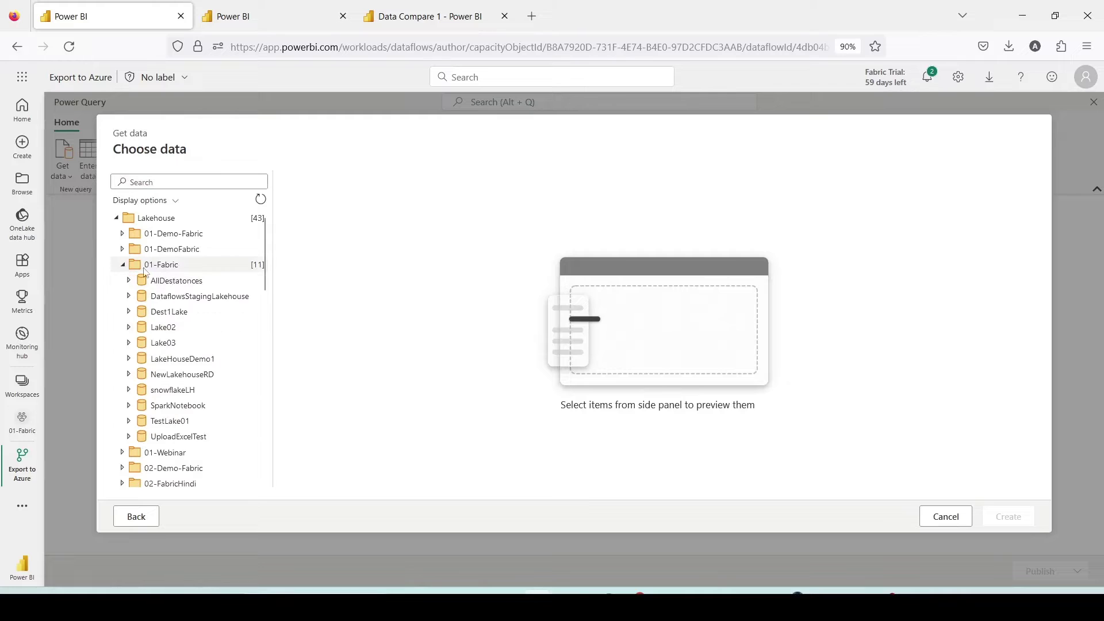
pyautogui.click(129, 327)
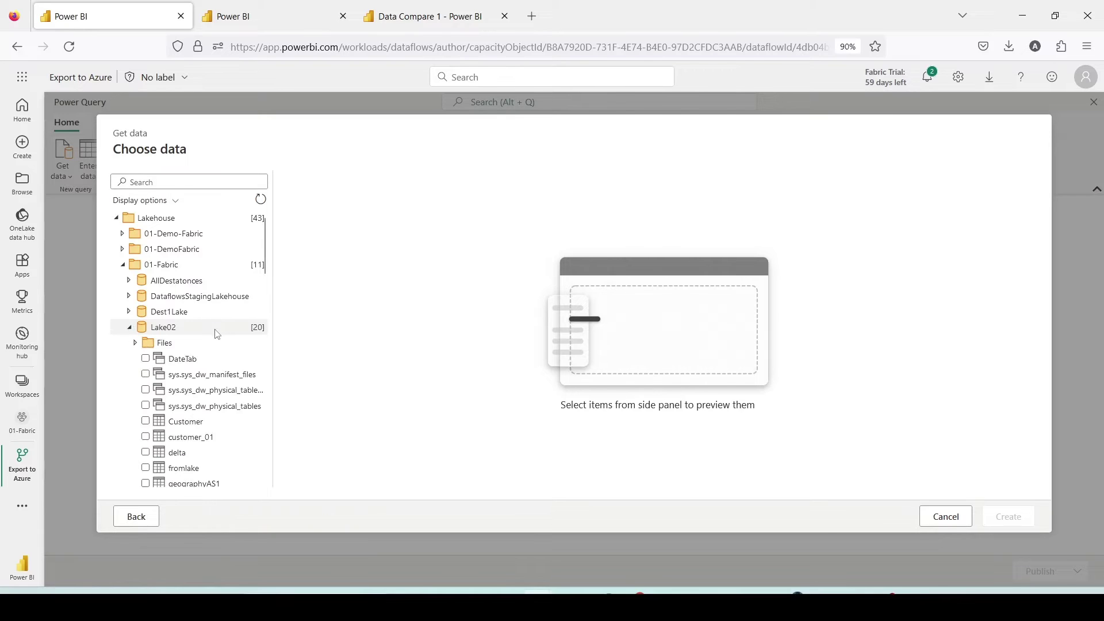
pyautogui.scroll(-3, 216, 332)
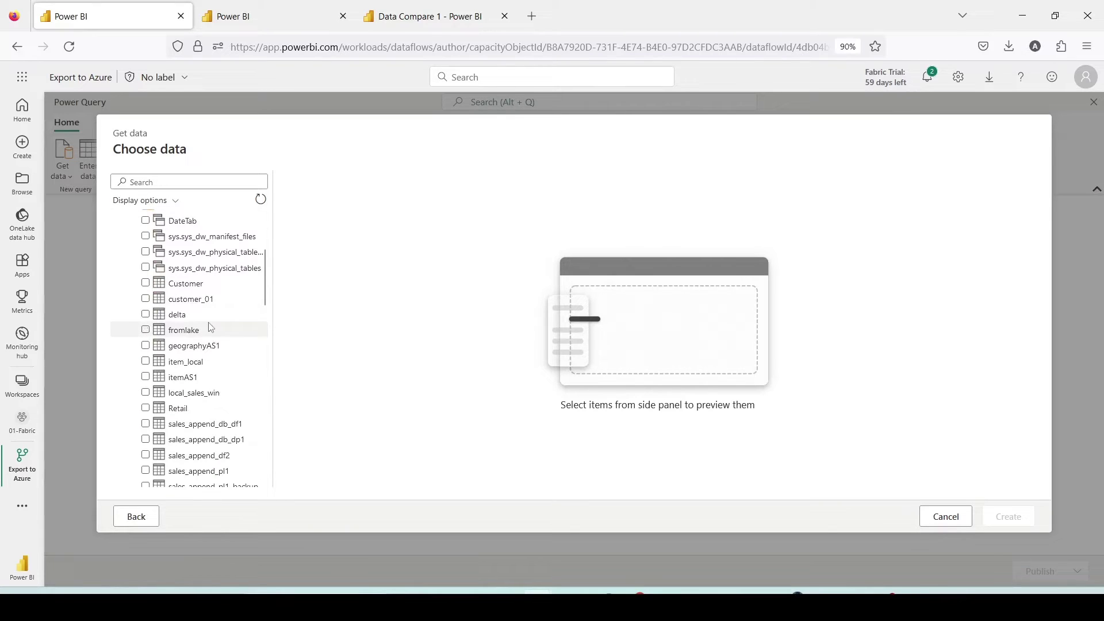
pyautogui.click(188, 413)
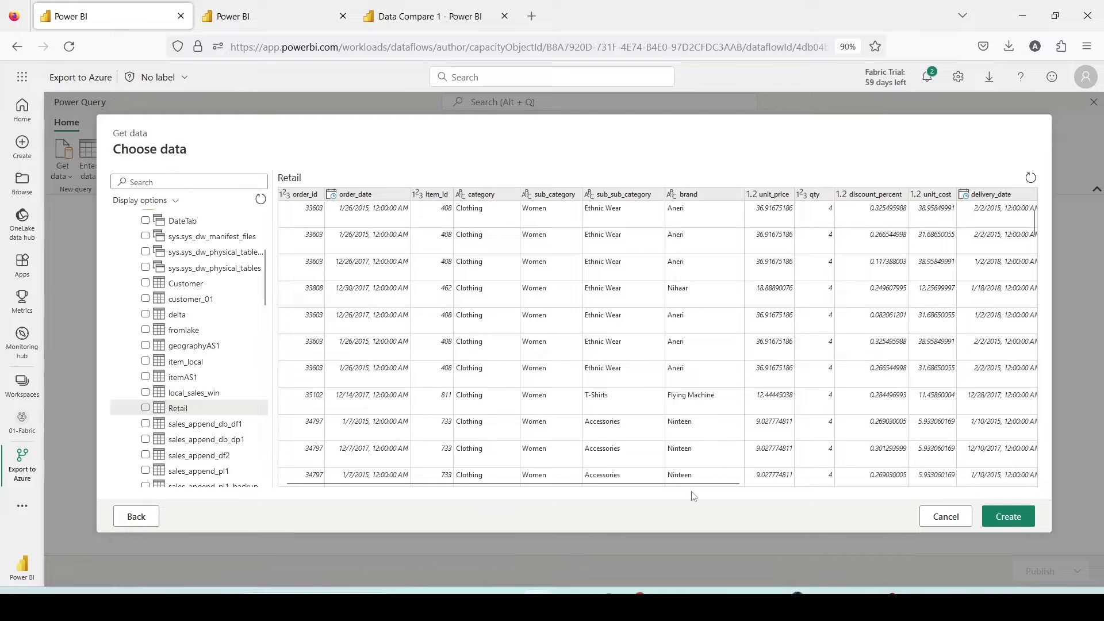
pyautogui.moveTo(691, 488); pyautogui.dragTo(1001, 491)
pyautogui.click(1011, 516)
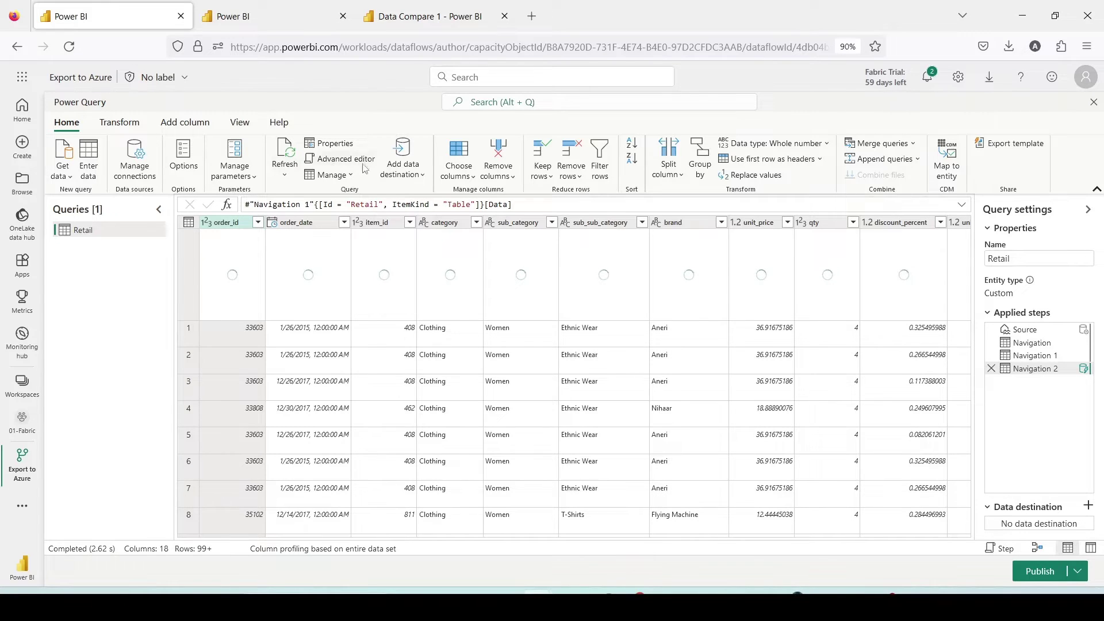
# - Add an Azure SQL database output destination and paste in the server address
pyautogui.click(402, 175)
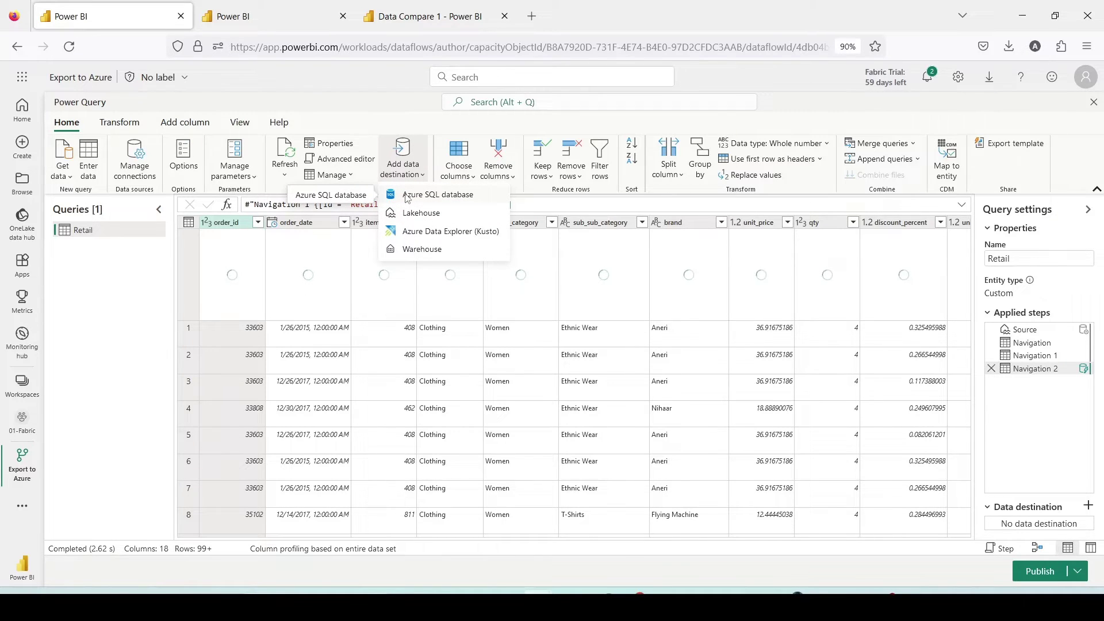
pyautogui.click(407, 196)
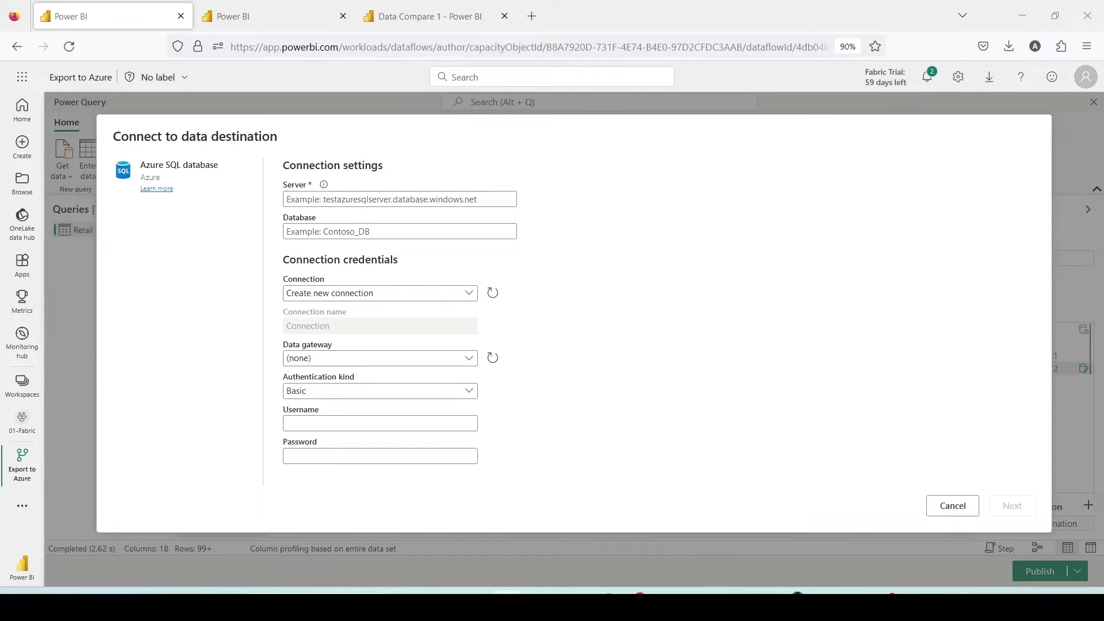
pyautogui.click(377, 202)
pyautogui.write('amitazuresql.database.windows.net')
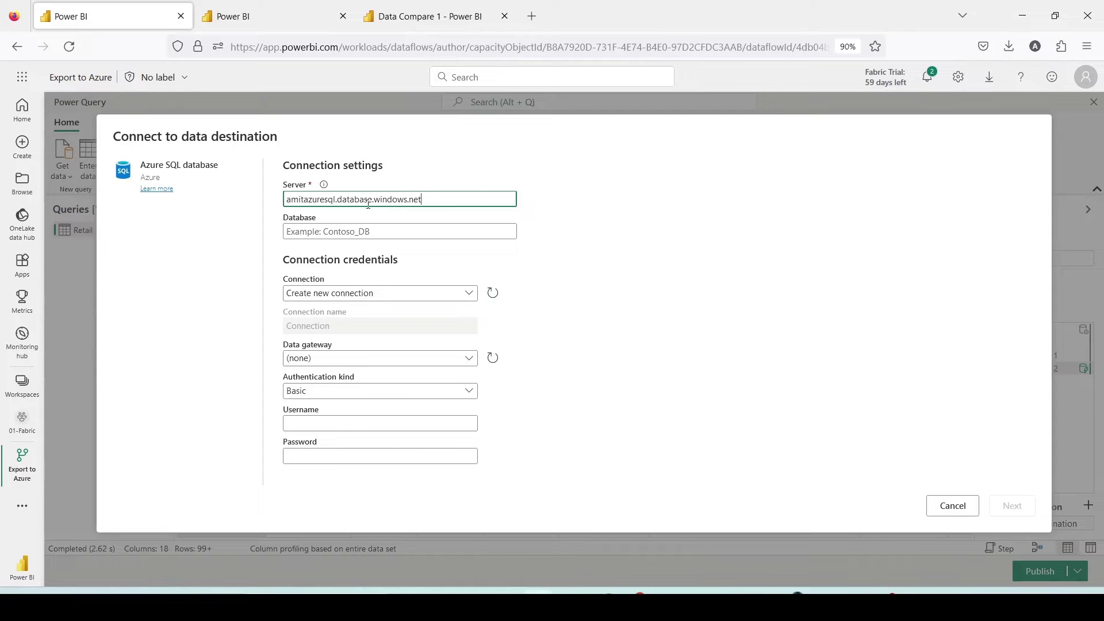
# - Review the authentication kinds and enter database 'demo' so the existing Basic connection is picked up
pyautogui.click(370, 230)
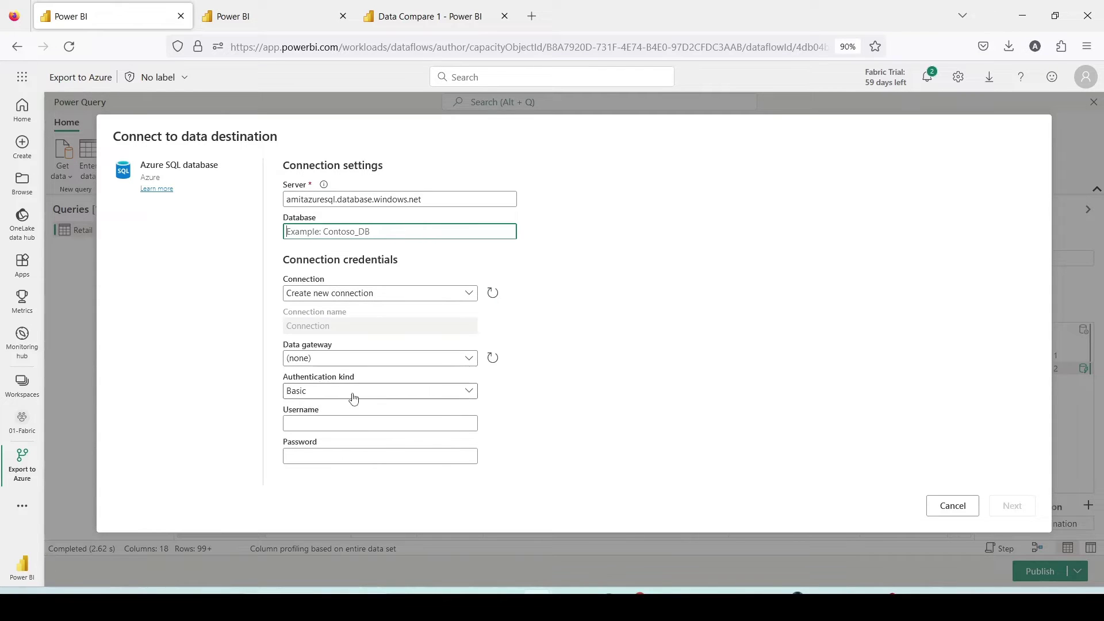
pyautogui.click(347, 396)
pyautogui.click(344, 398)
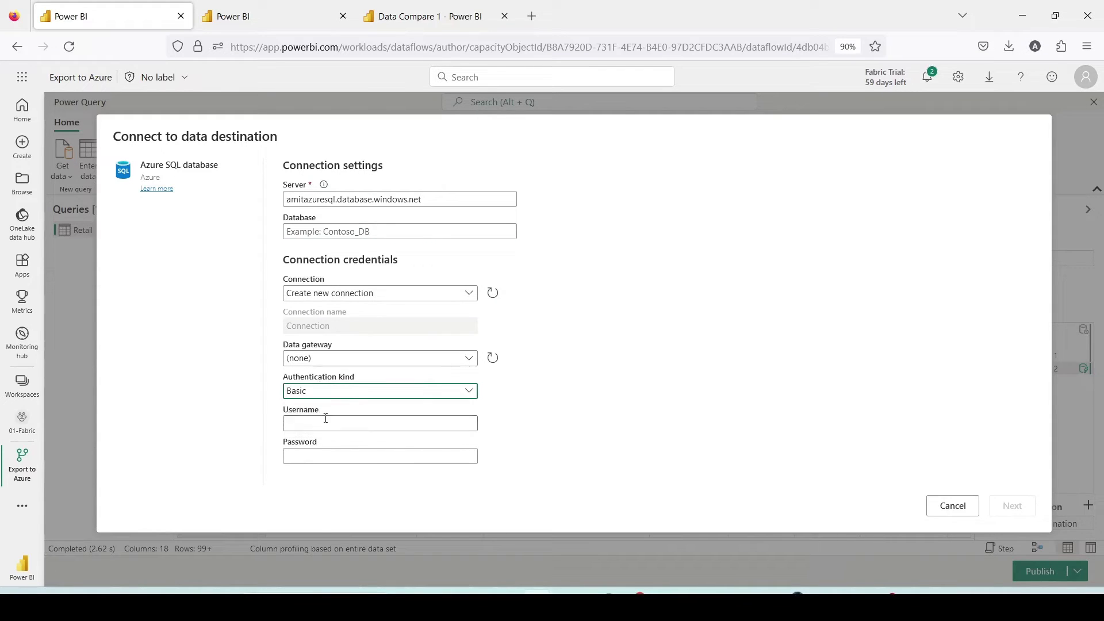
pyautogui.click(325, 396)
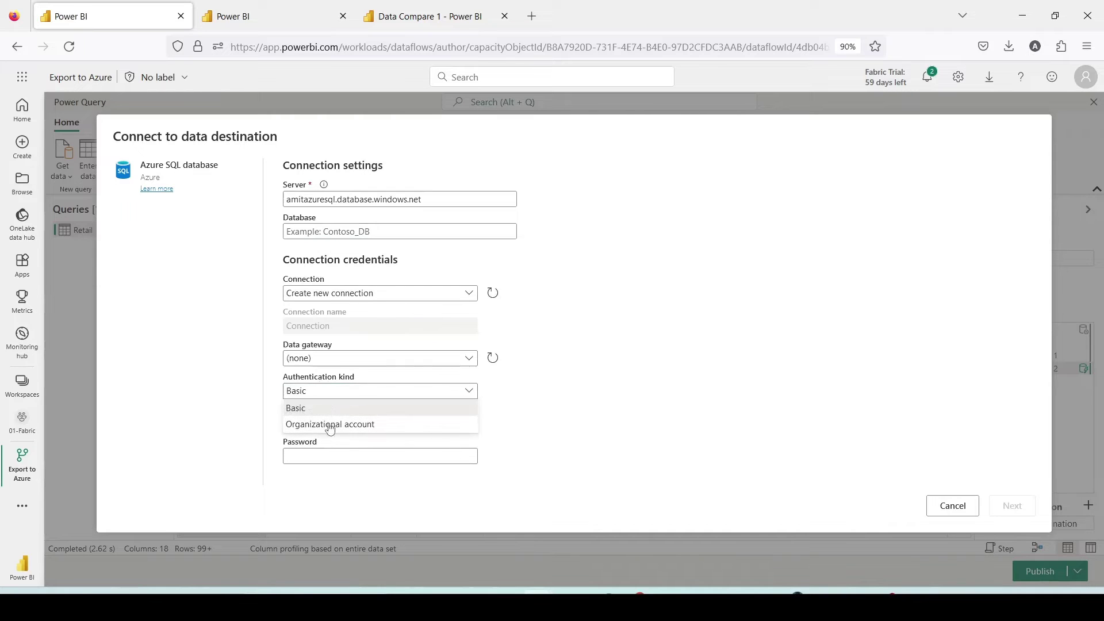
pyautogui.click(333, 233)
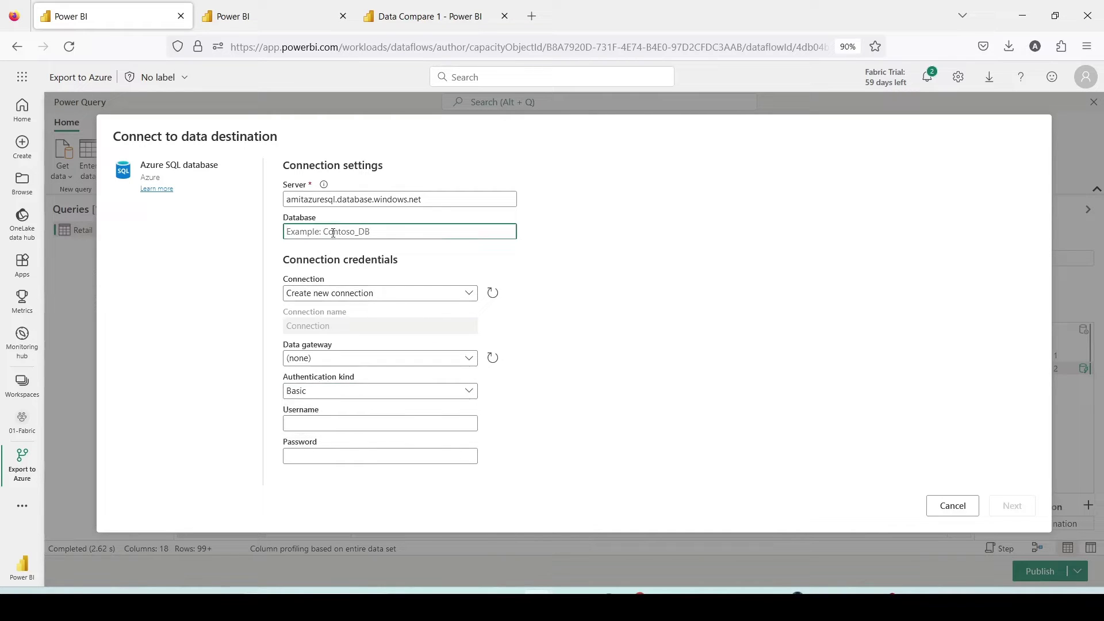
pyautogui.write('demo')
pyautogui.press('Tab')
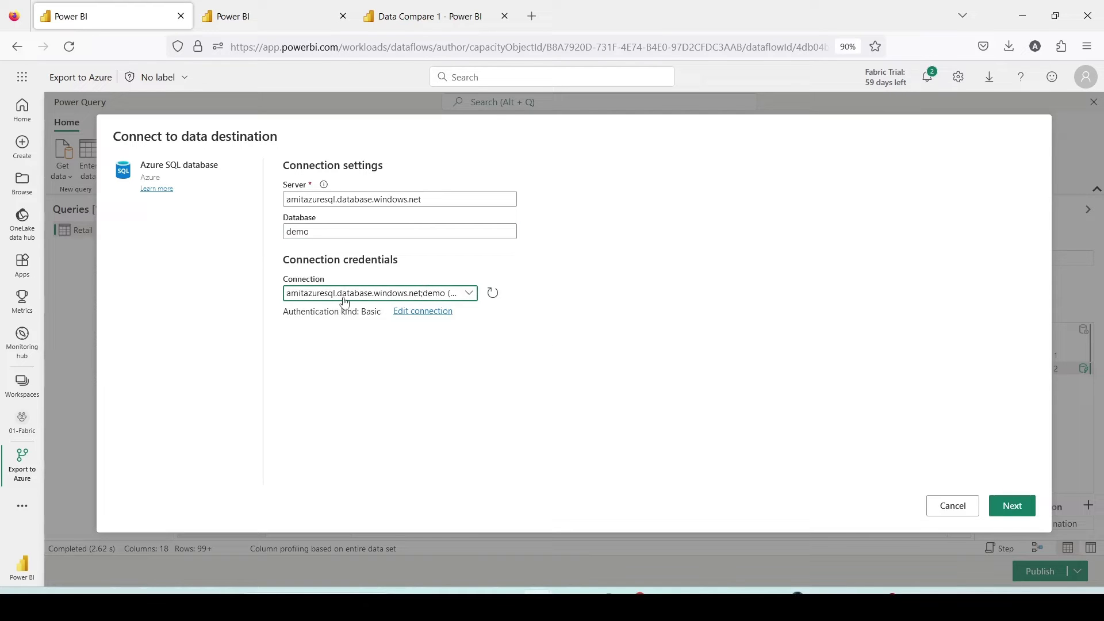
# - Validate the connection and rename the new destination table from Retail to retailExportDemo
pyautogui.click(1006, 506)
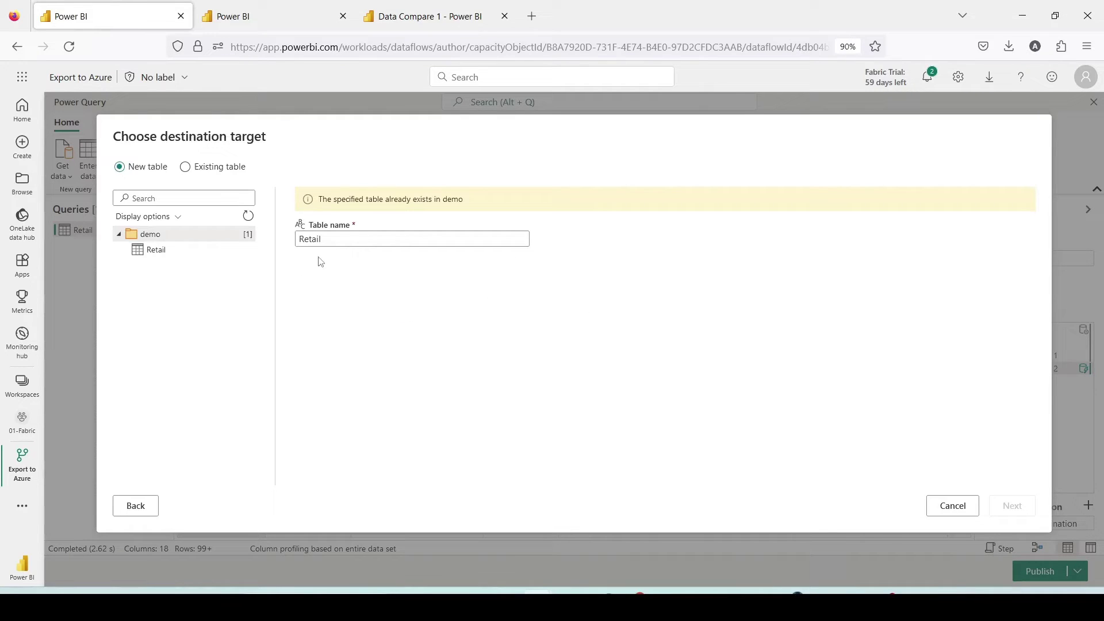
pyautogui.click(347, 239)
pyautogui.doubleClick(320, 240)
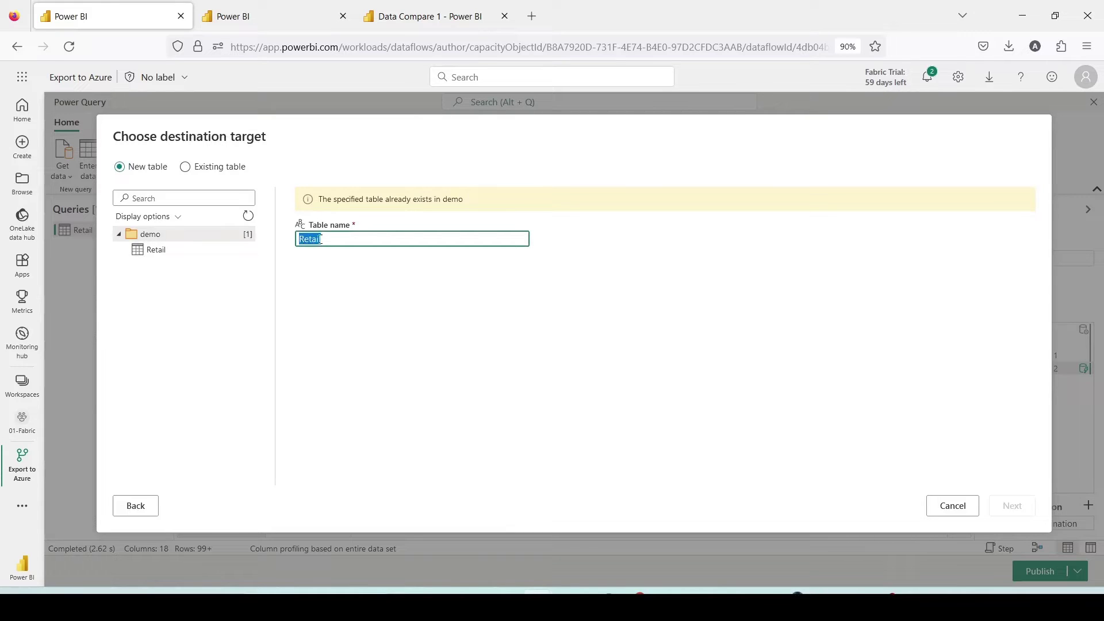
pyautogui.write('re')
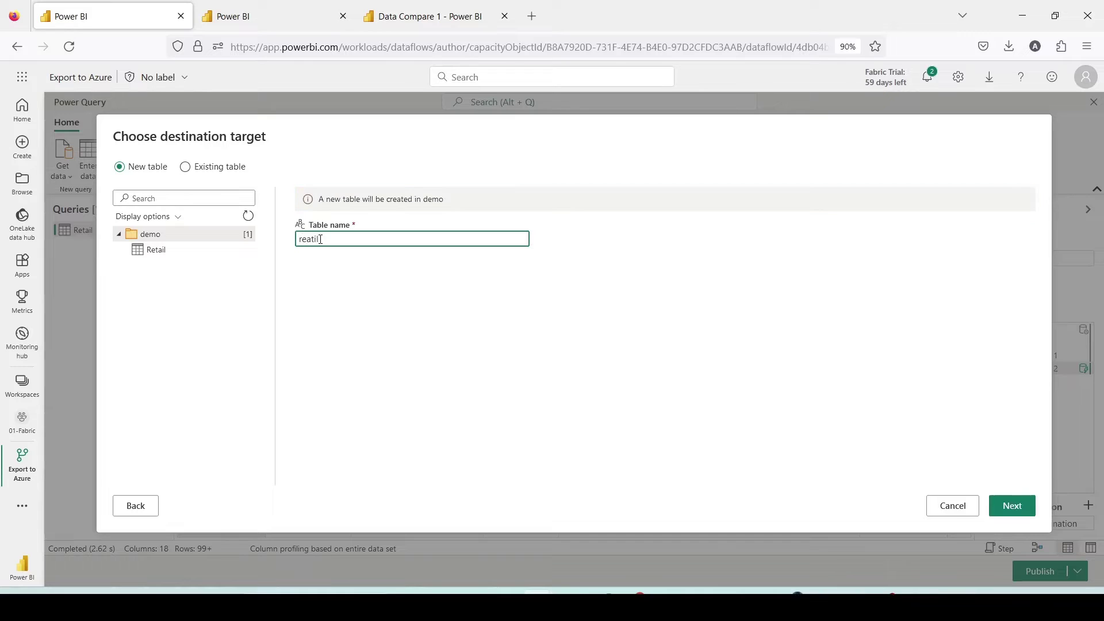
pyautogui.write('tailExportDemo')
# - Keep the Replace update method, check the column mapping and save the destination settings
pyautogui.click(1011, 505)
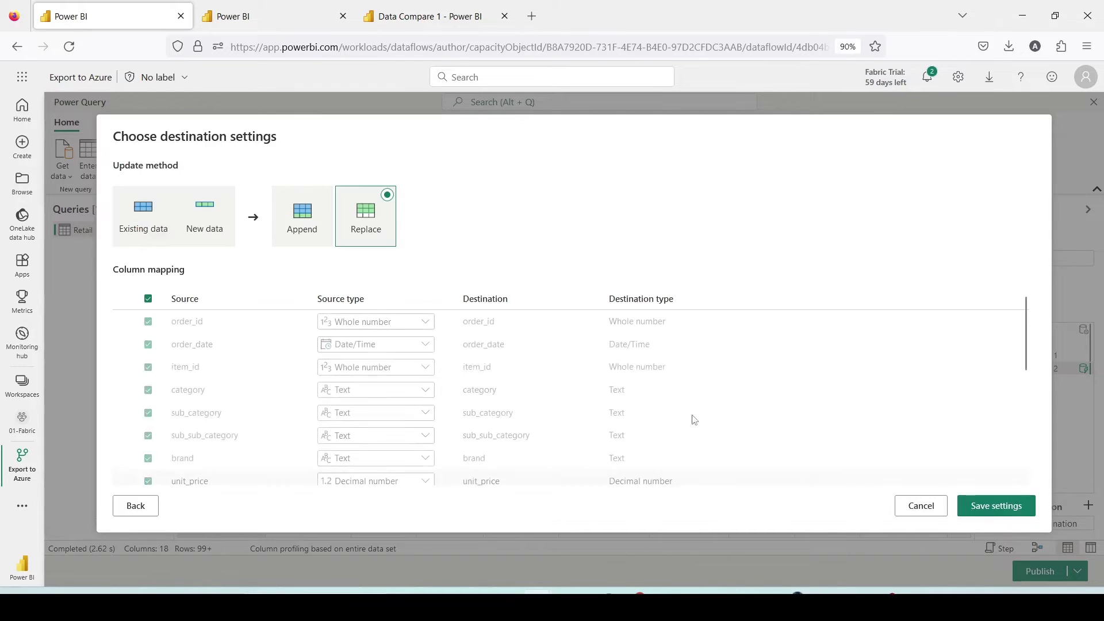
pyautogui.scroll(-5, 249, 365)
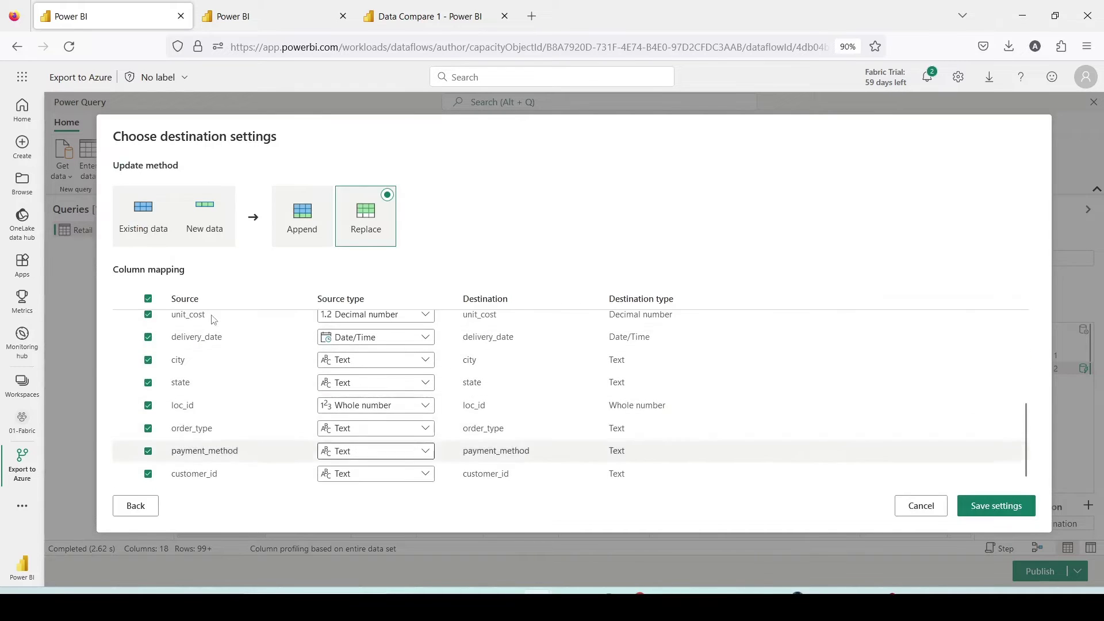
pyautogui.scroll(5, 394, 343)
pyautogui.scroll(-5, 394, 343)
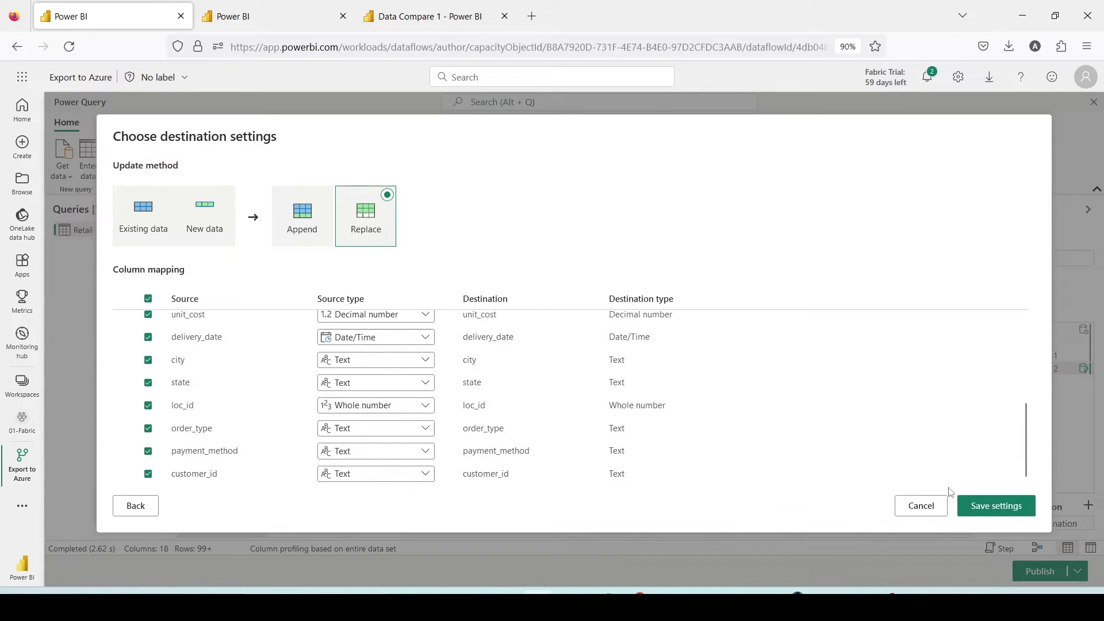
pyautogui.click(1006, 507)
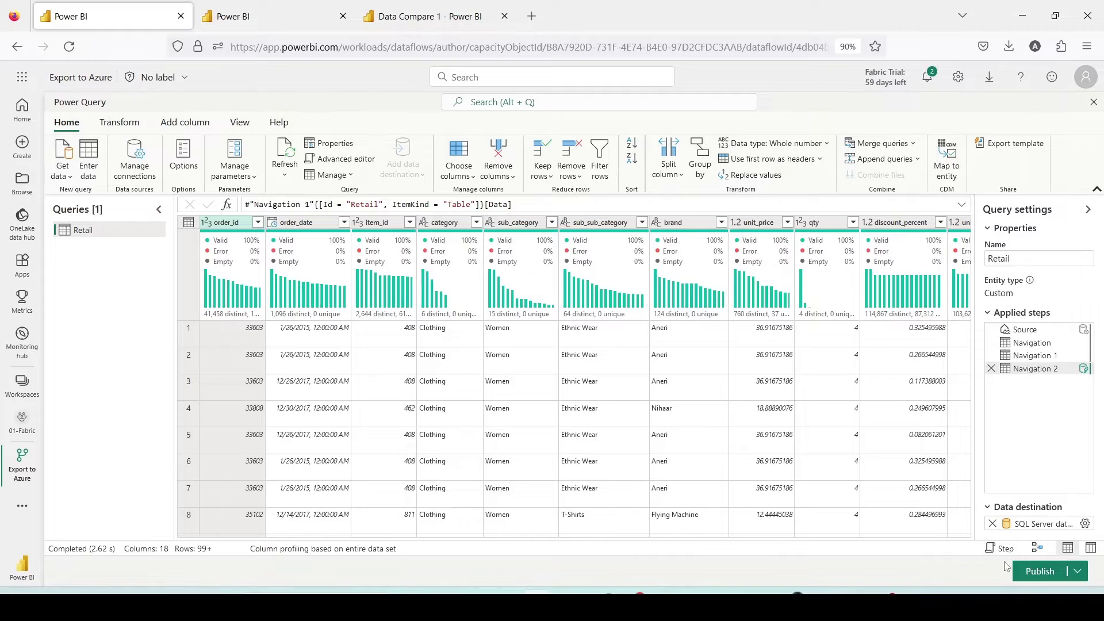
pyautogui.moveTo(1014, 562); pyautogui.dragTo(1091, 587)
# - Publish the Export to Azure dataflow and filter the workspace to Dataflow Gen2 items
pyautogui.click(1040, 571)
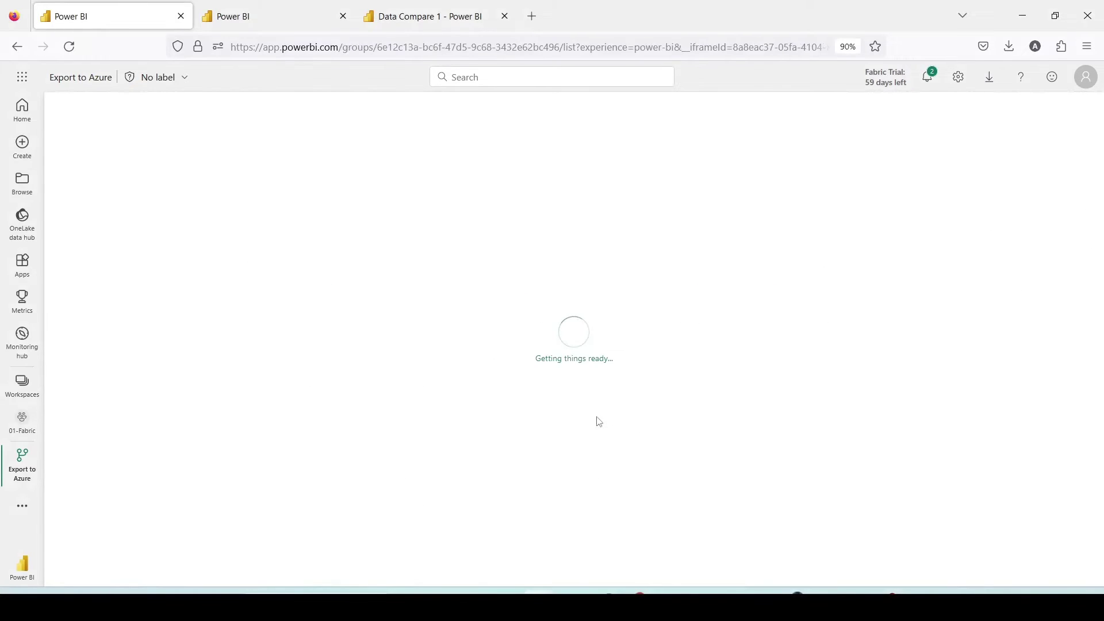
pyautogui.scroll(-3, 319, 379)
pyautogui.scroll(-4, 319, 379)
pyautogui.scroll(-5, 318, 380)
pyautogui.click(976, 149)
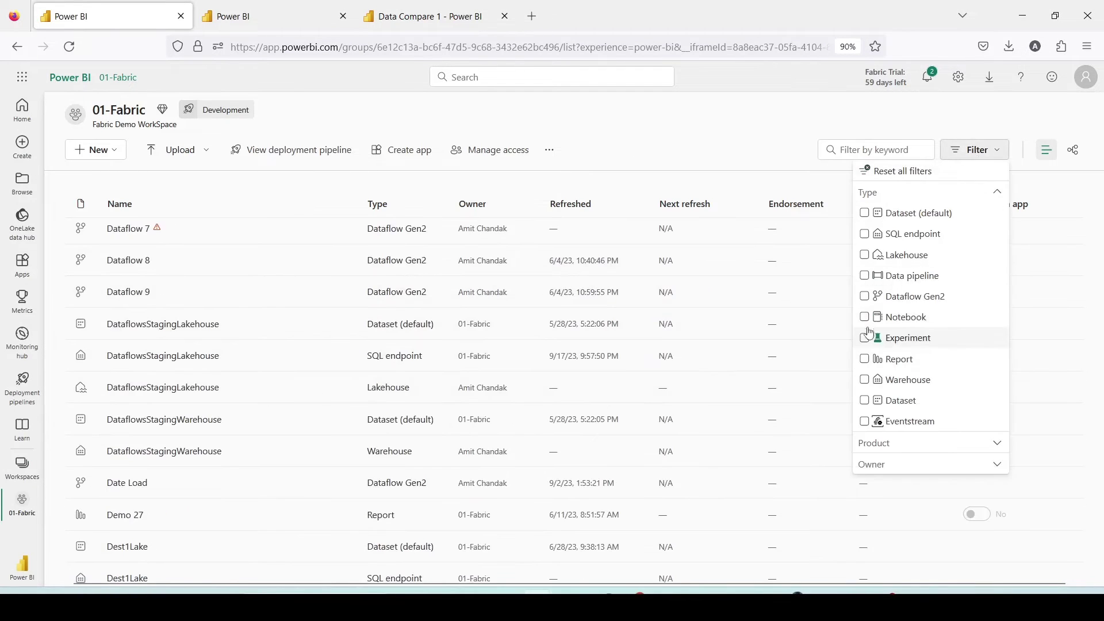
pyautogui.click(865, 297)
# - Check Export to Azure's refresh history and the details of the succeeded 2:08:48 PM run
pyautogui.scroll(15, 423, 311)
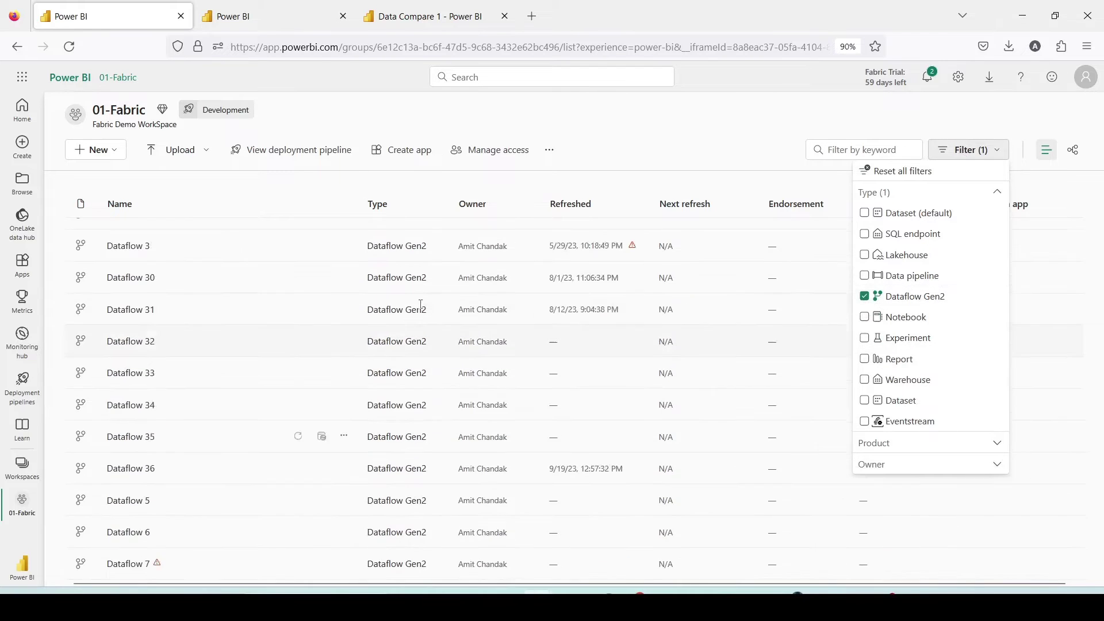
pyautogui.scroll(-13, 260, 305)
pyautogui.scroll(-3, 259, 308)
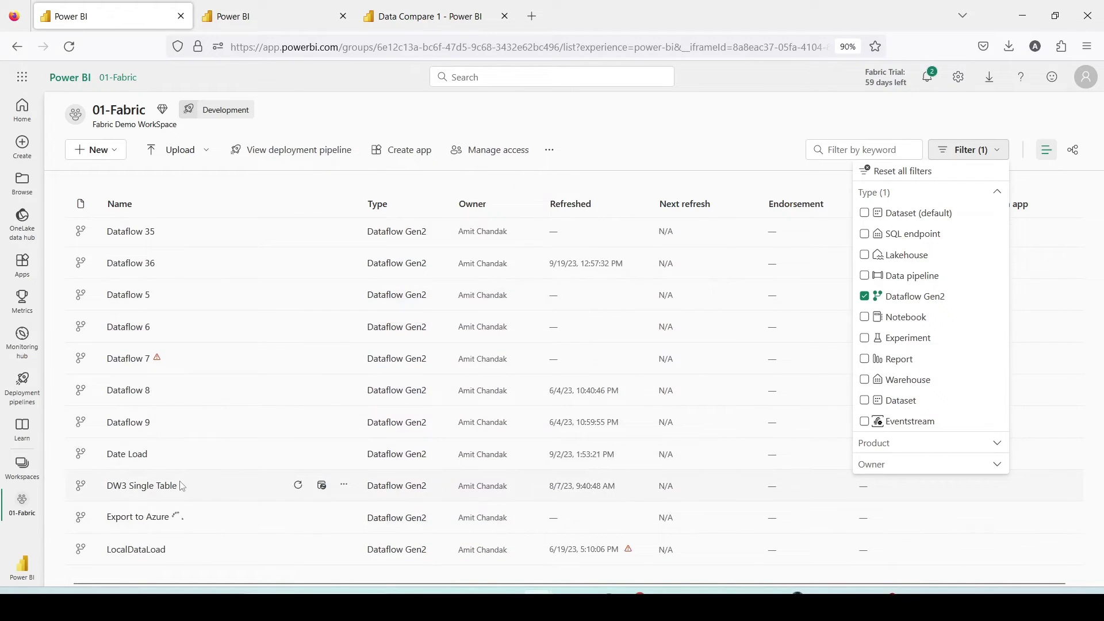
pyautogui.moveTo(61, 504)
pyautogui.mouseDown()
pyautogui.moveTo(316, 526)
pyautogui.moveTo(751, 532)
pyautogui.mouseUp()
pyautogui.moveTo(177, 520)
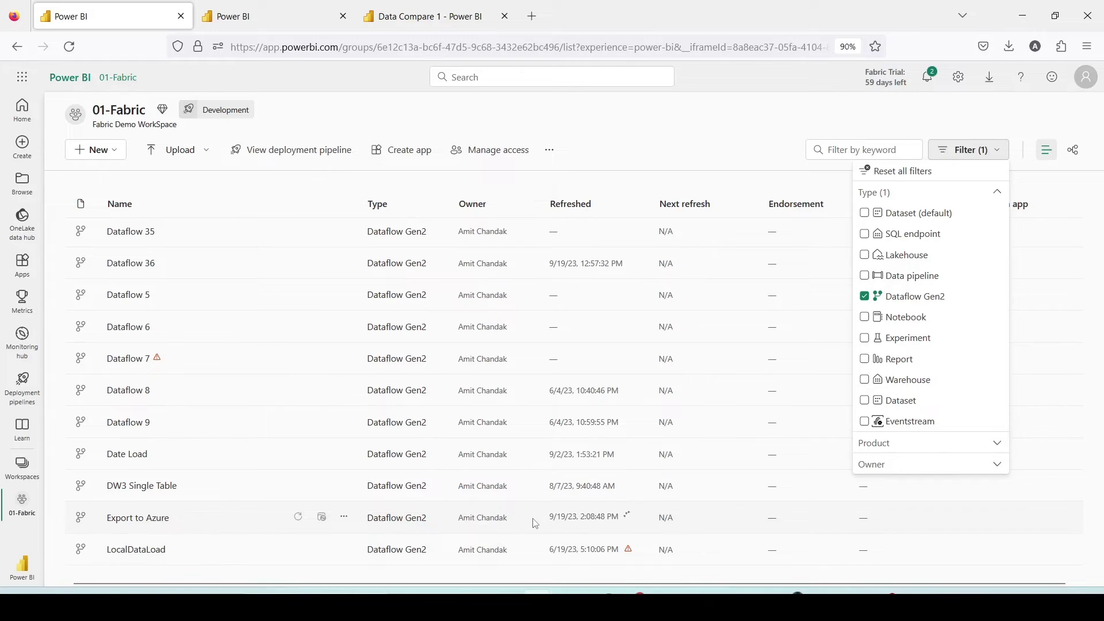
pyautogui.moveTo(345, 506); pyautogui.dragTo(663, 534)
pyautogui.press('Escape')
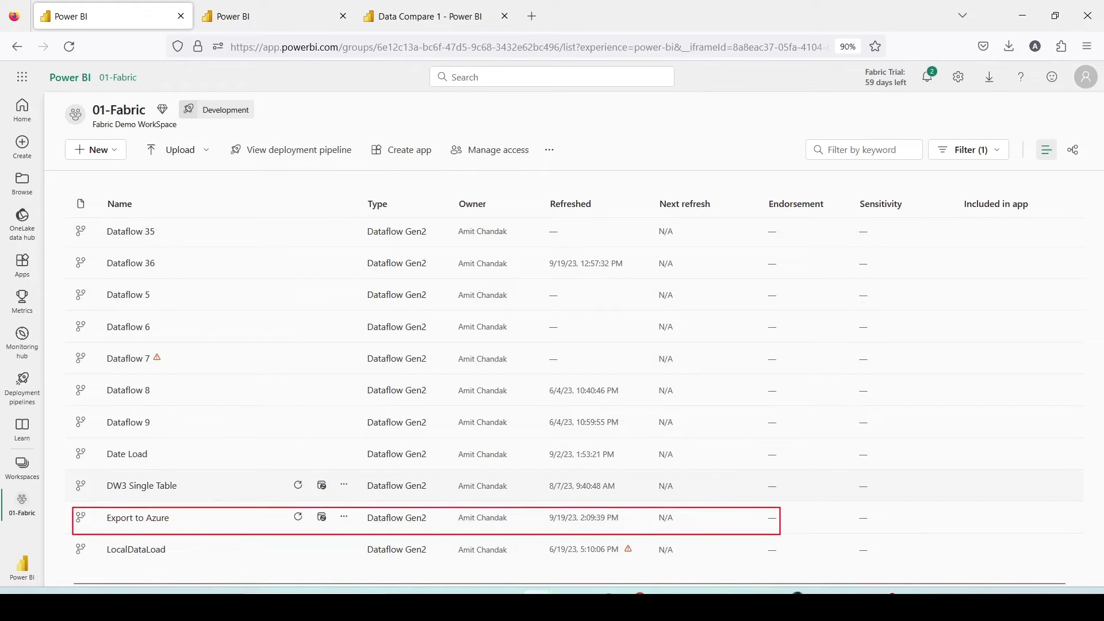
pyautogui.click(344, 517)
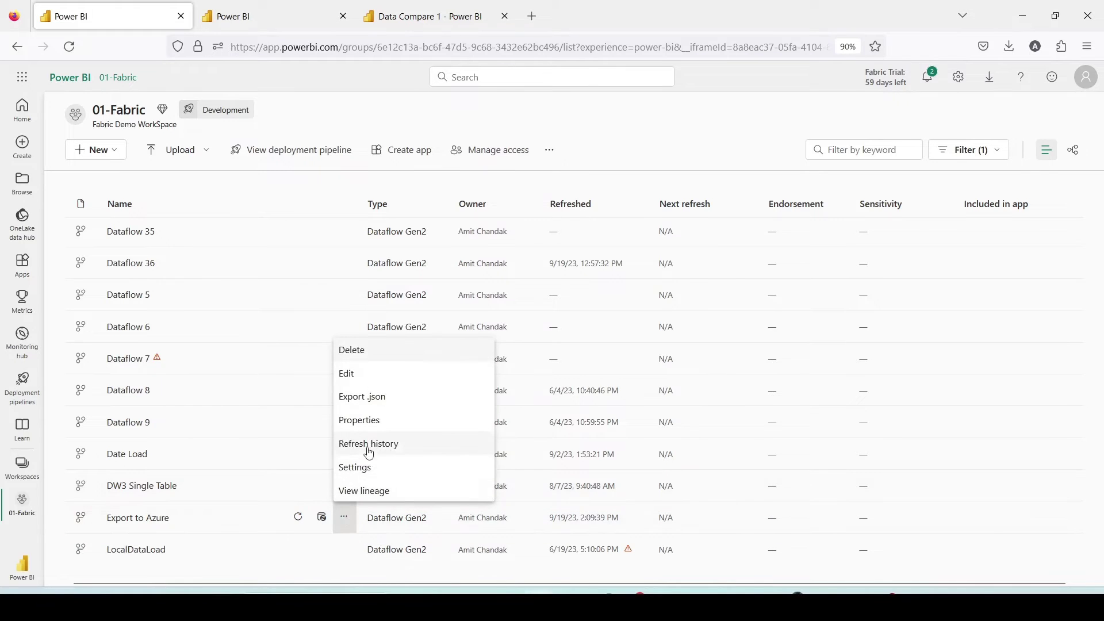
pyautogui.click(369, 445)
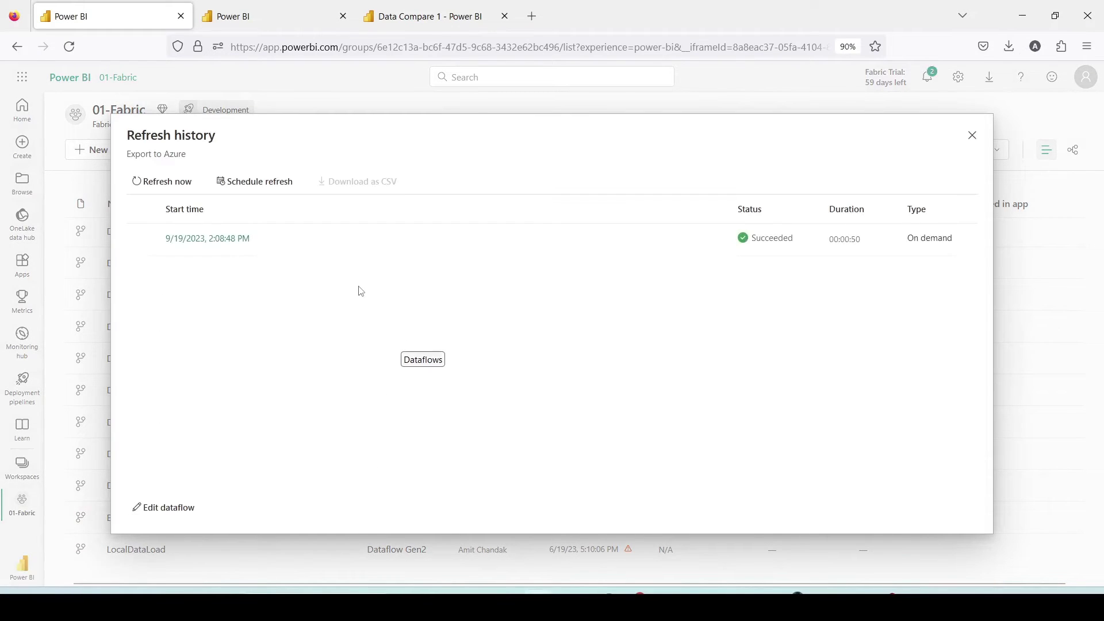
pyautogui.click(497, 239)
pyautogui.scroll(-2, 486, 316)
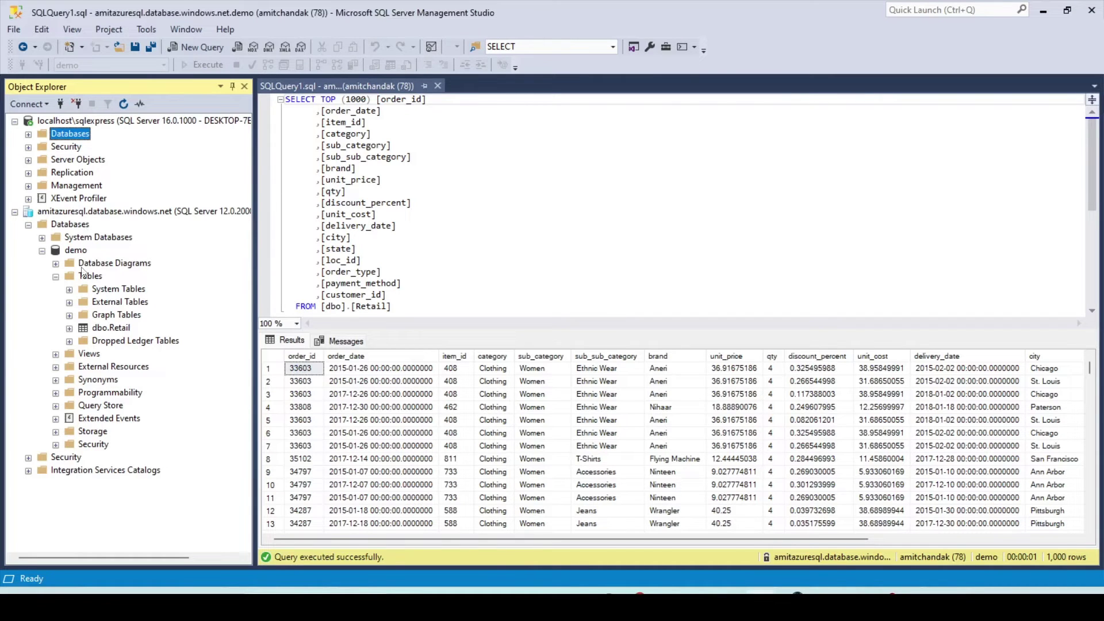
# - Refresh the demo database's tables and query the top 1000 rows of dbo.retailExportDemo
pyautogui.rightClick(86, 275)
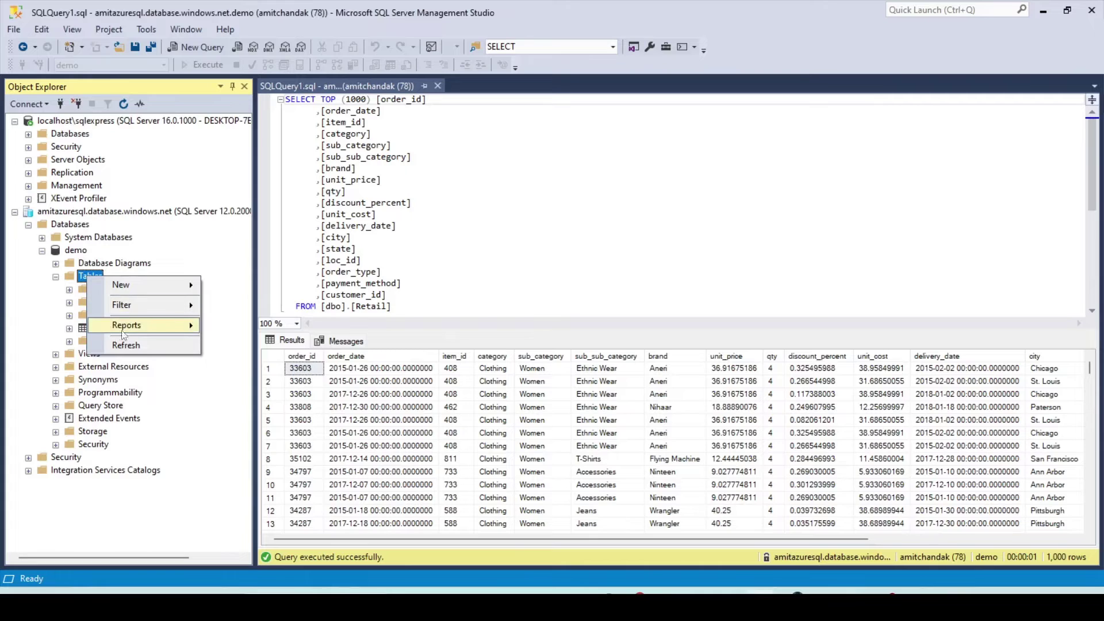
pyautogui.click(125, 345)
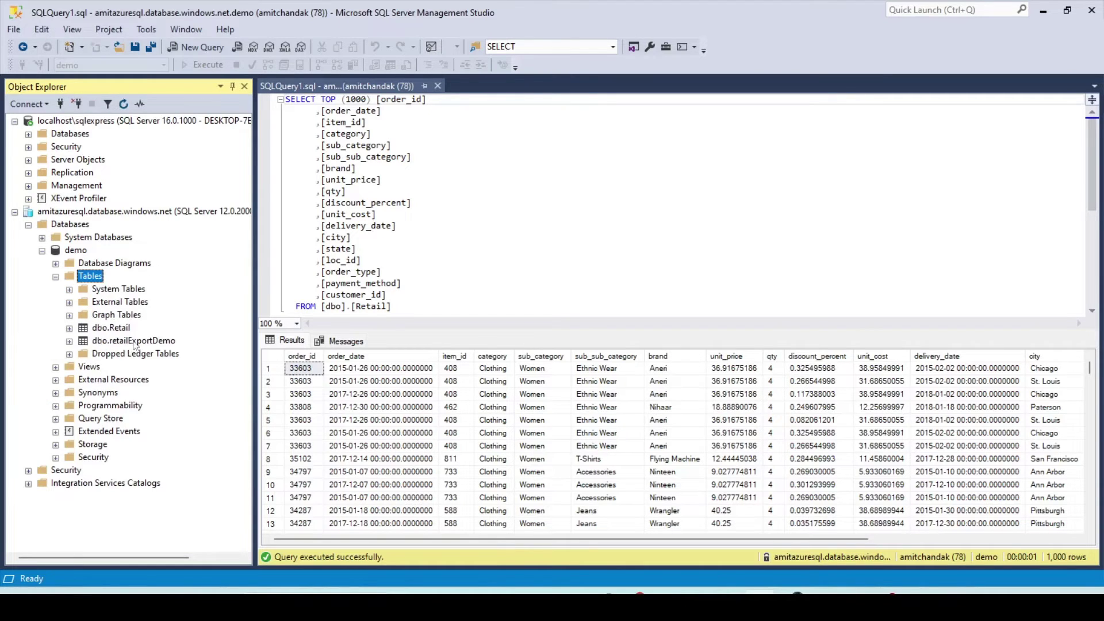
pyautogui.click(136, 341)
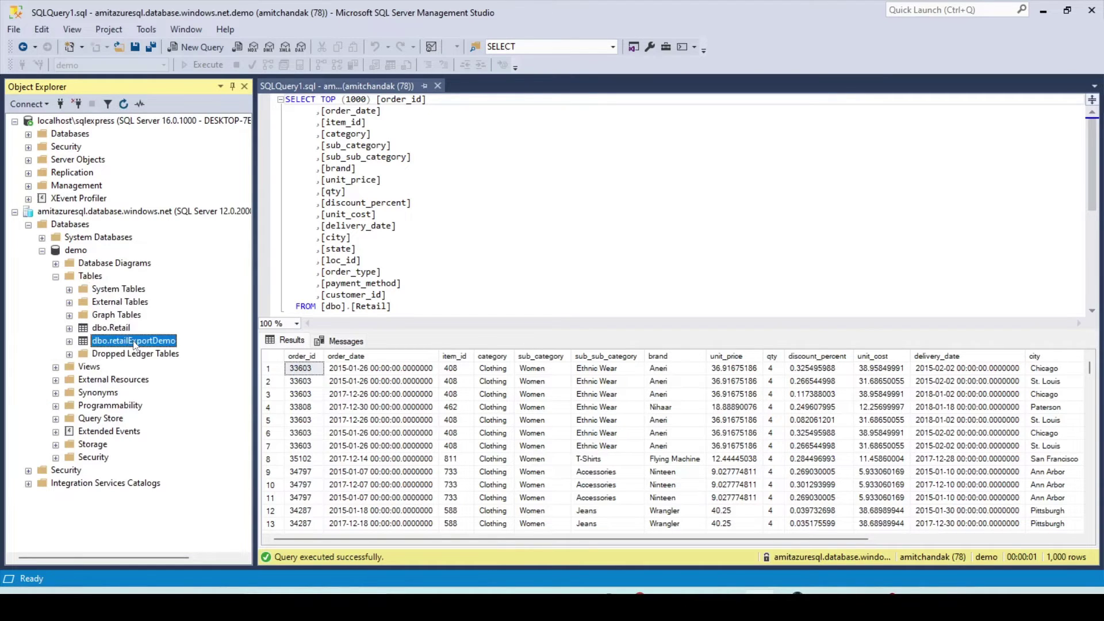
pyautogui.rightClick(192, 344)
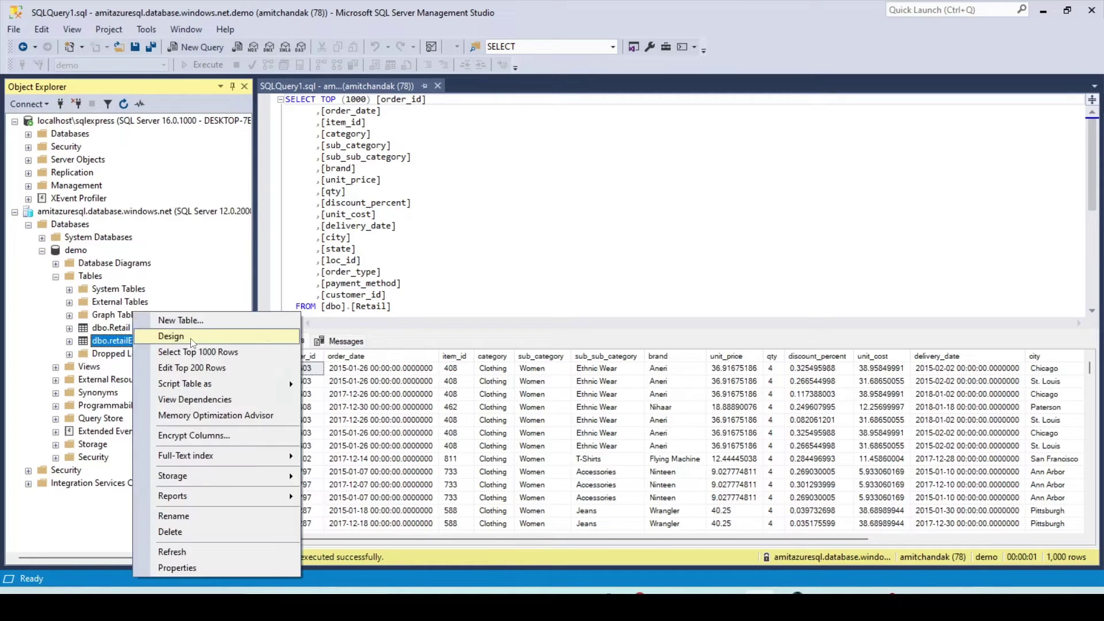
pyautogui.click(204, 356)
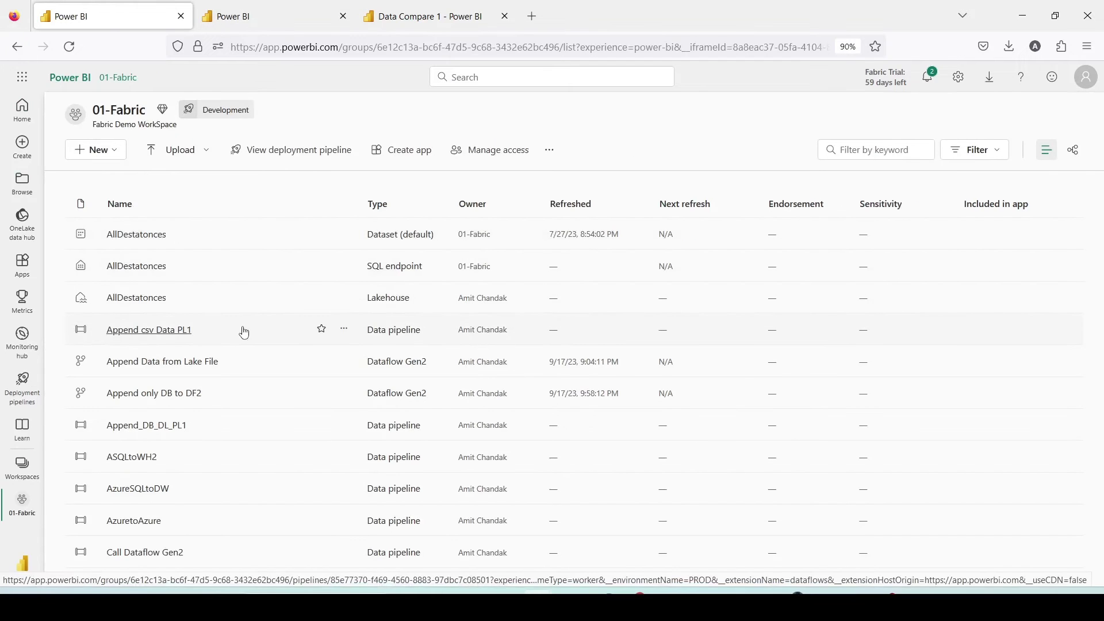
# - Choose Data pipeline from the full list of new item types in 01-Fabric
pyautogui.click(99, 153)
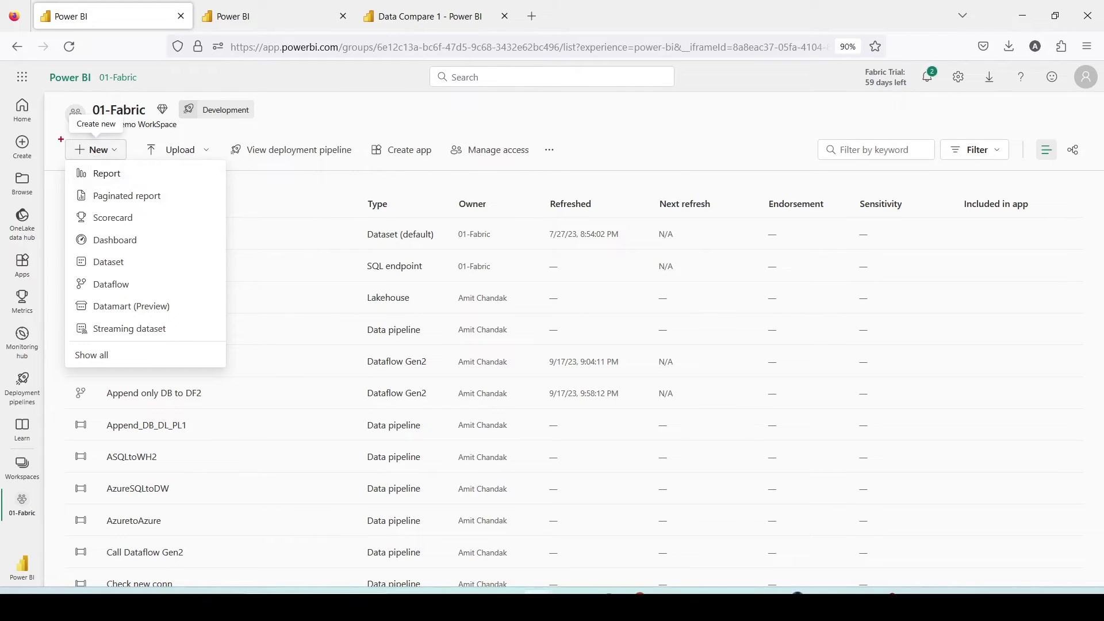
pyautogui.moveTo(60, 140); pyautogui.dragTo(146, 187)
pyautogui.moveTo(64, 342); pyautogui.dragTo(223, 372)
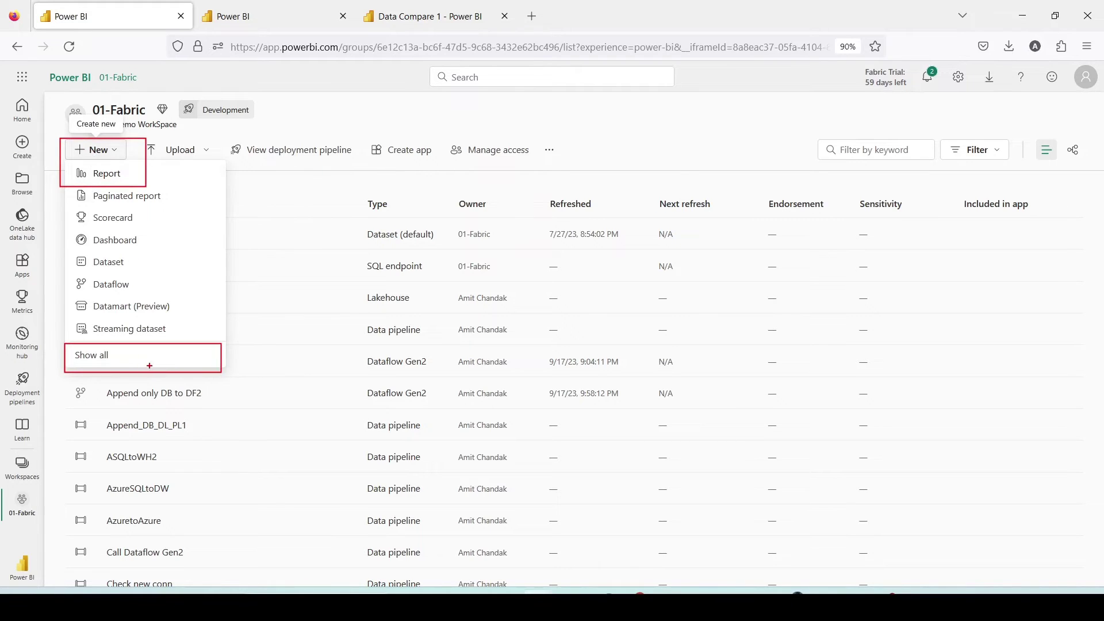
pyautogui.click(97, 355)
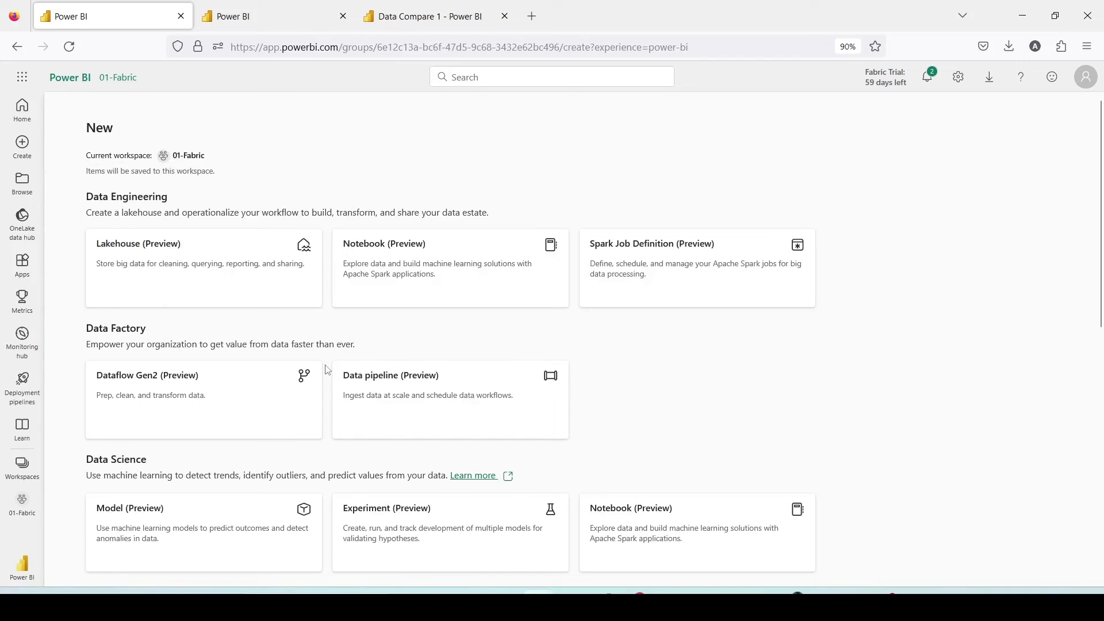
pyautogui.moveTo(326, 363)
pyautogui.mouseDown()
pyautogui.moveTo(545, 425)
pyautogui.moveTo(685, 439)
pyautogui.mouseUp()
pyautogui.click(461, 409)
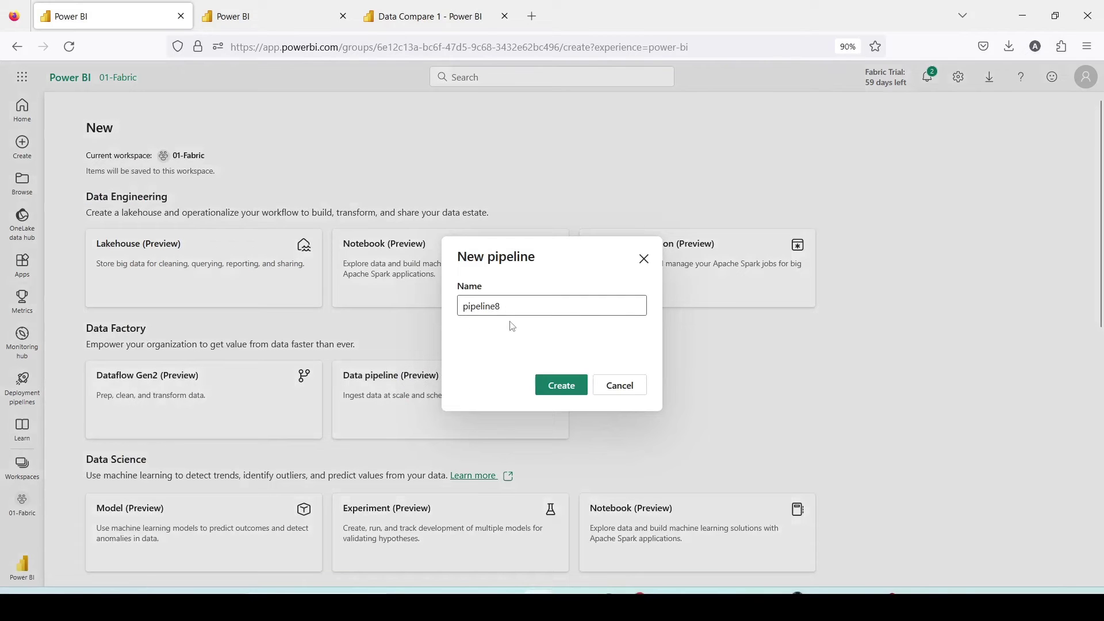
# - Name the pipeline MFtoADLSGne2PL1 and create it
pyautogui.doubleClick(486, 307)
pyautogui.write('MF')
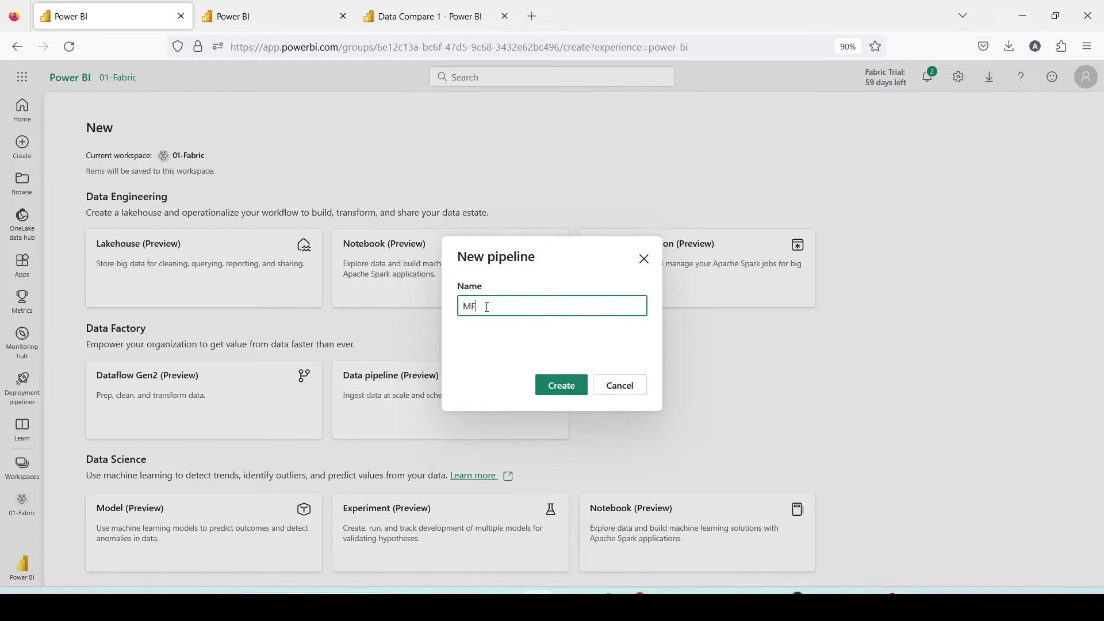
pyautogui.write('toADLSGE')
pyautogui.press('BackSpace')
pyautogui.press('BackSpace')
pyautogui.press('BackSpace')
pyautogui.press('BackSpace')
pyautogui.write('LSGne2PL1')
pyautogui.click(553, 384)
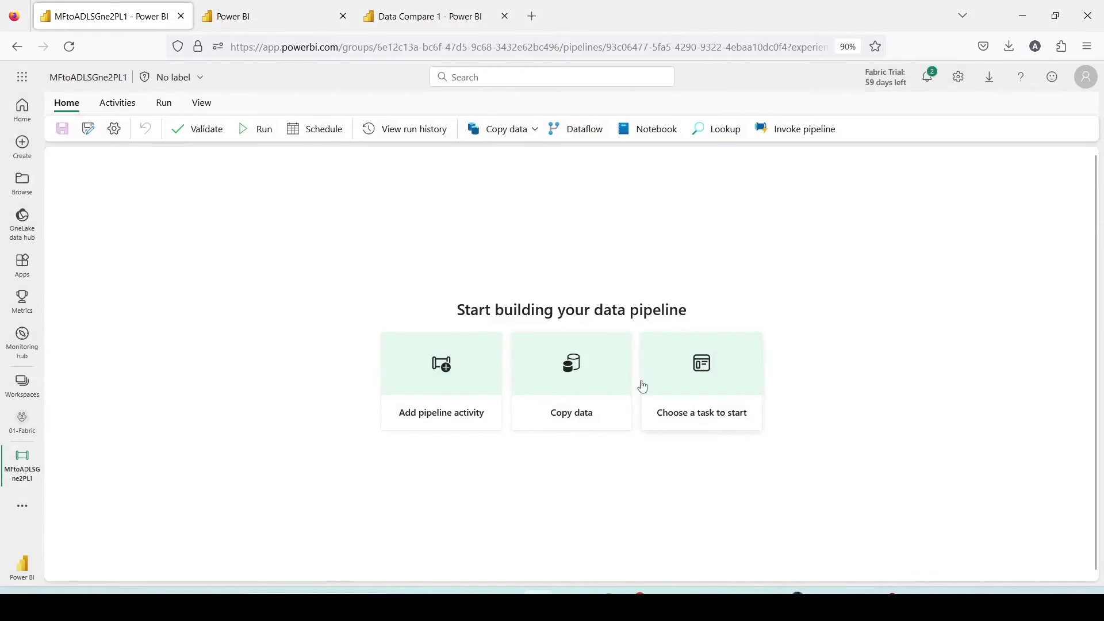
# - Start a Copy data task in the pipeline with Lakehouse as the source type
pyautogui.click(574, 380)
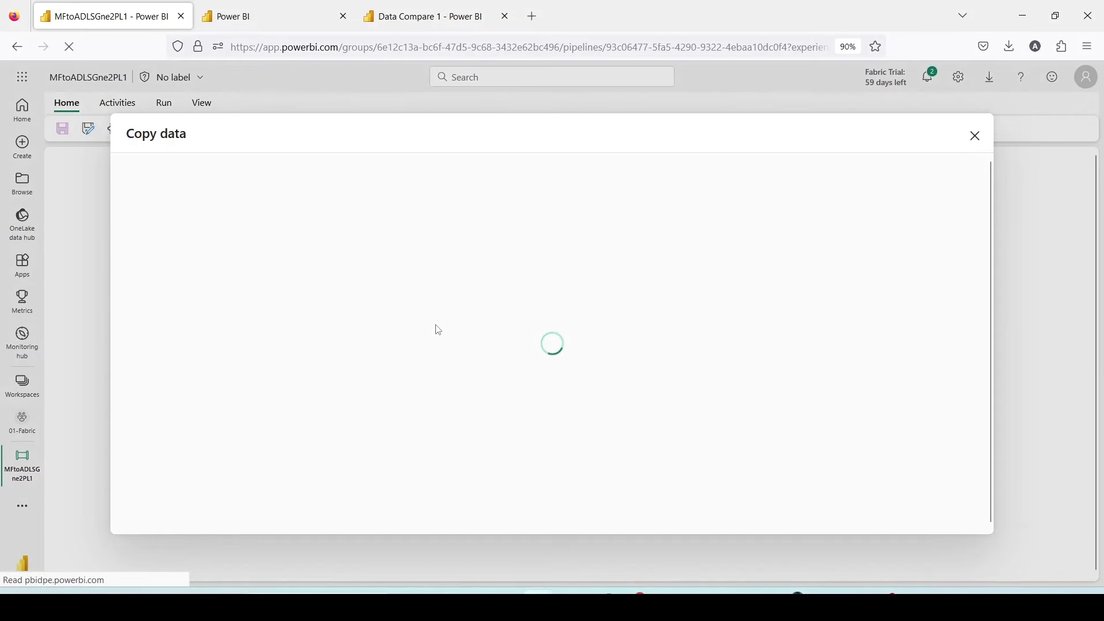
pyautogui.scroll(-5, 349, 384)
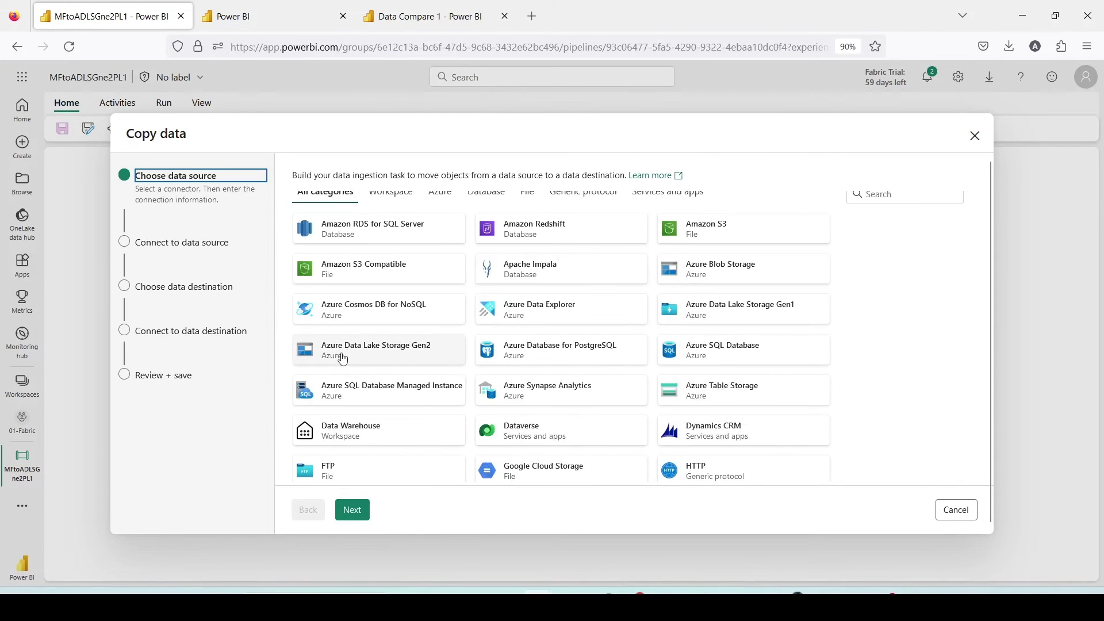
pyautogui.scroll(-3, 343, 358)
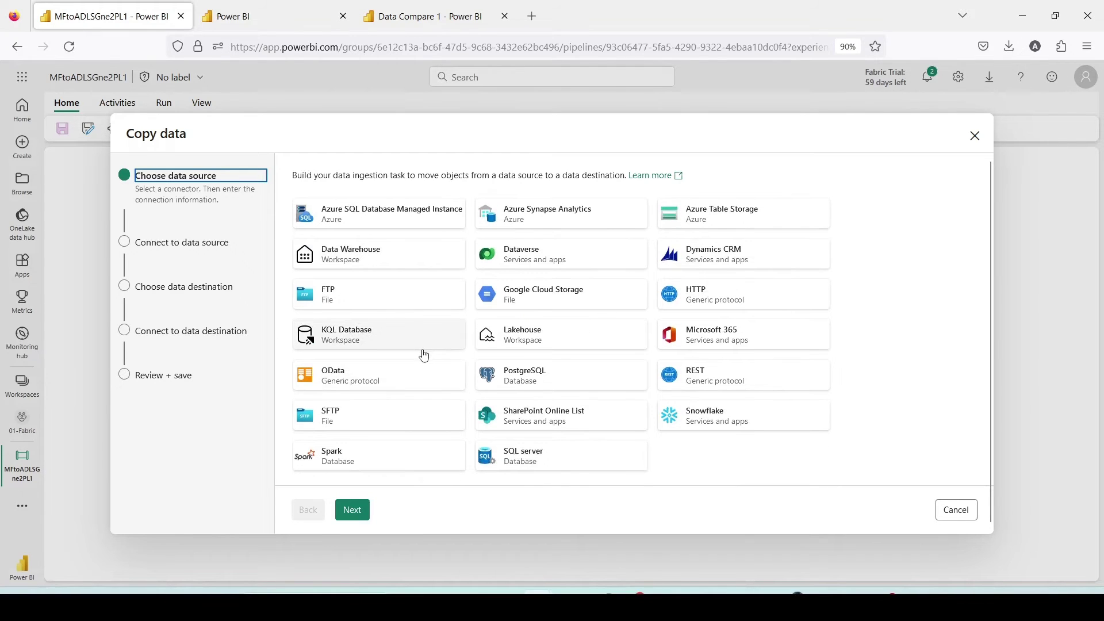
pyautogui.scroll(3, 421, 353)
pyautogui.scroll(3, 531, 345)
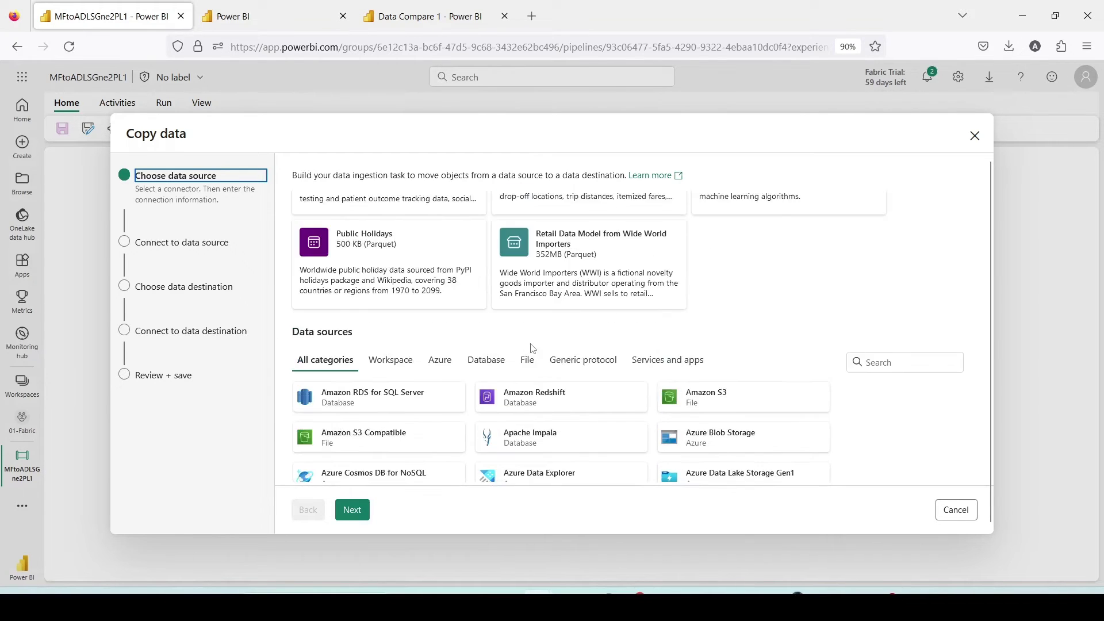
pyautogui.scroll(-5, 532, 348)
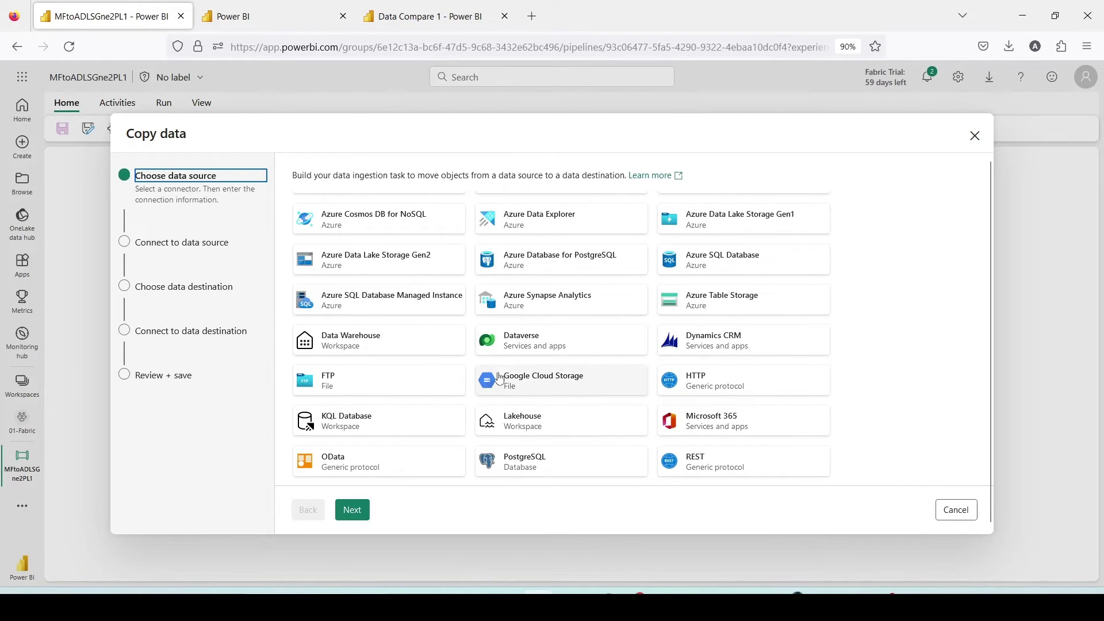
pyautogui.click(550, 433)
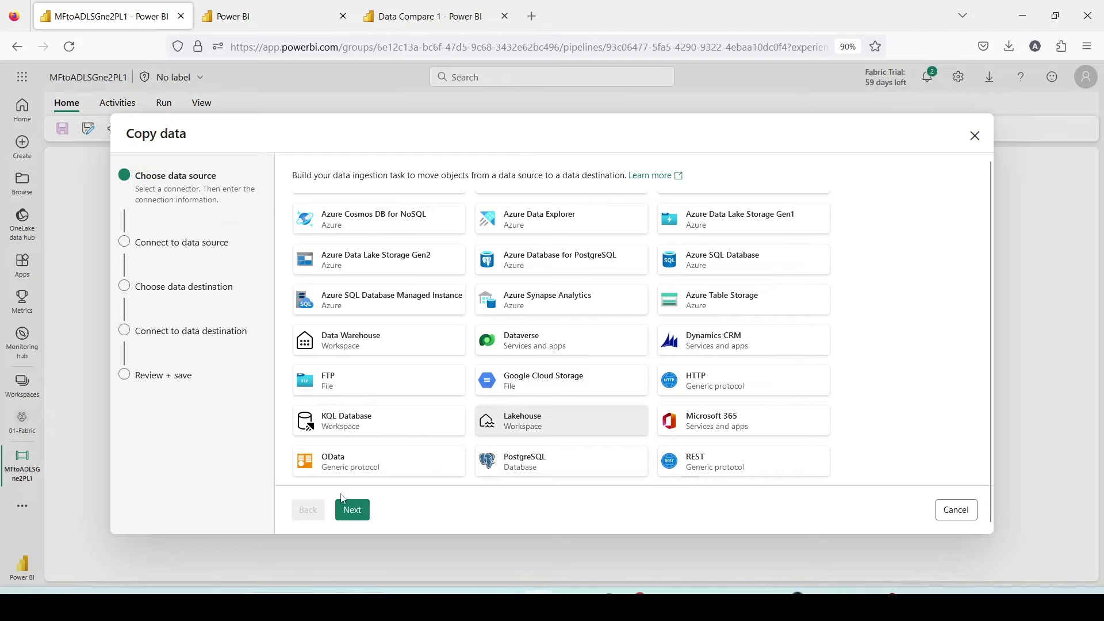
pyautogui.press('Escape')
pyautogui.press('Escape')
pyautogui.click(353, 510)
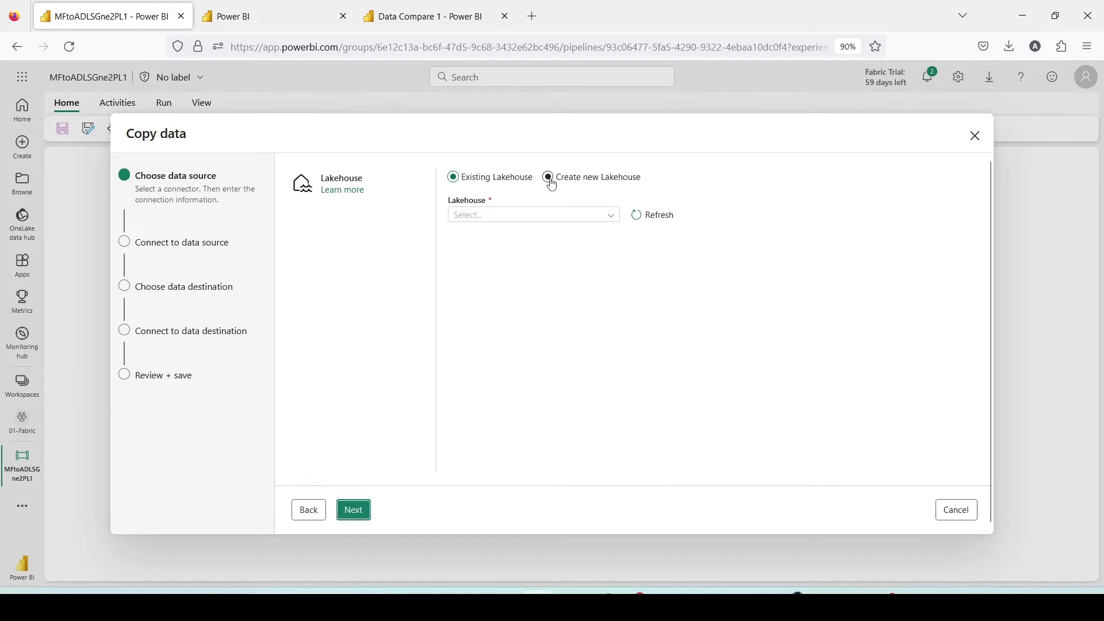
# - Pick the Lake02 lakehouse and select its Retail table to preview
pyautogui.click(522, 215)
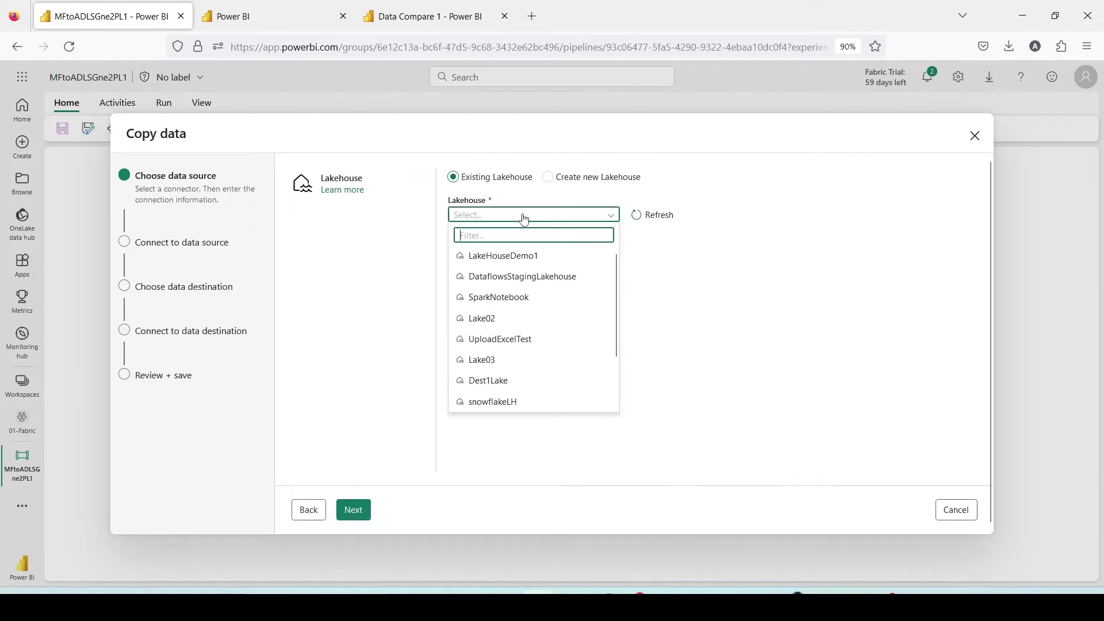
pyautogui.click(497, 326)
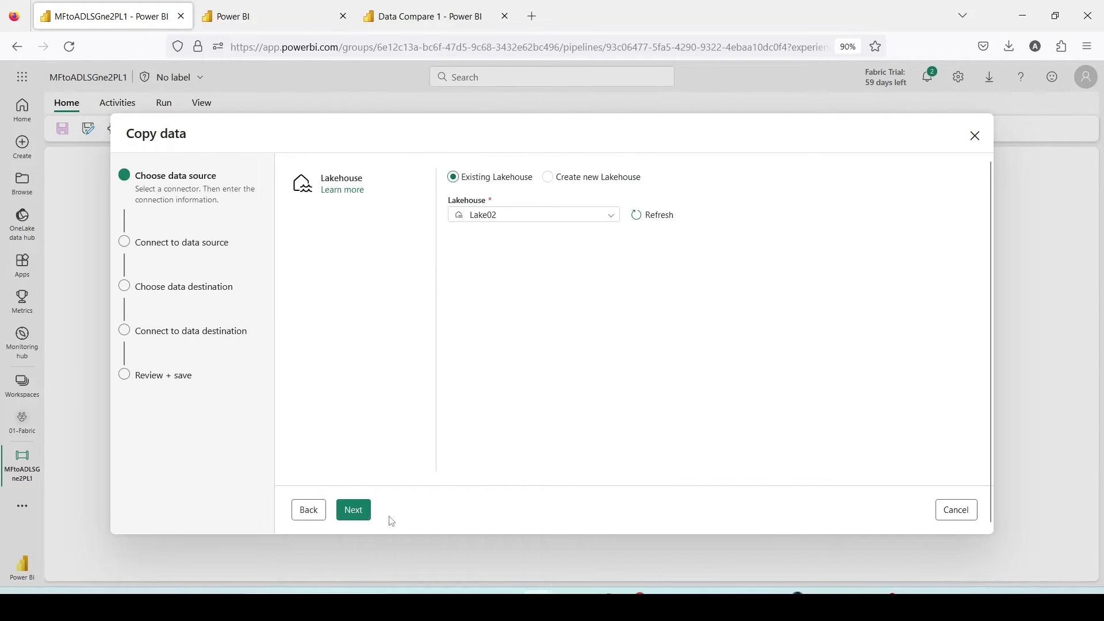
pyautogui.click(355, 511)
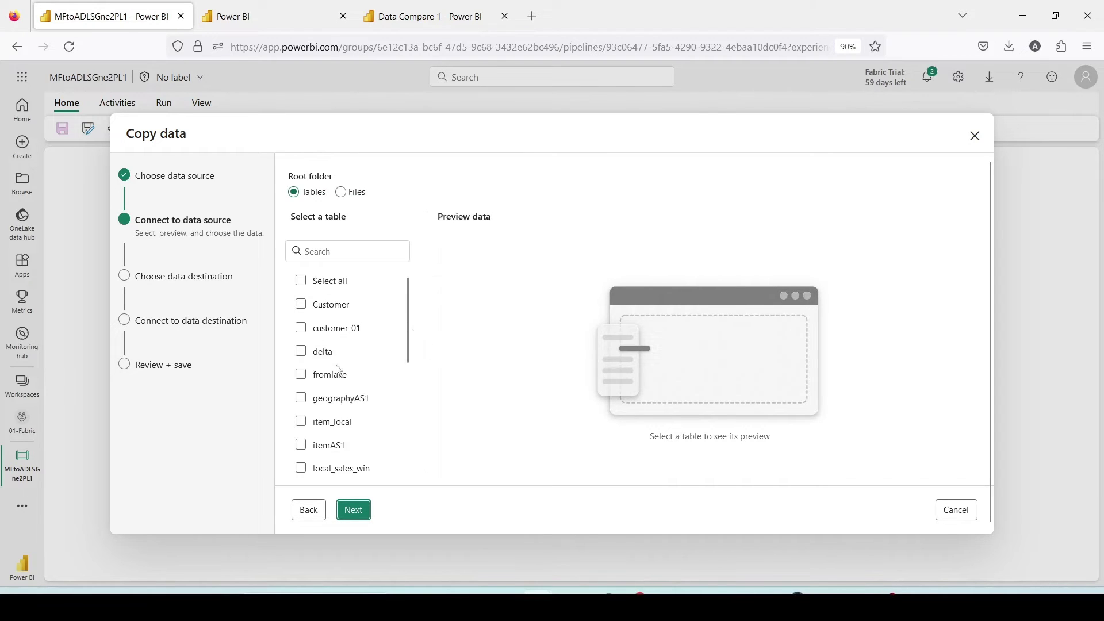
pyautogui.scroll(-3, 339, 374)
pyautogui.scroll(-1, 340, 371)
pyautogui.click(302, 284)
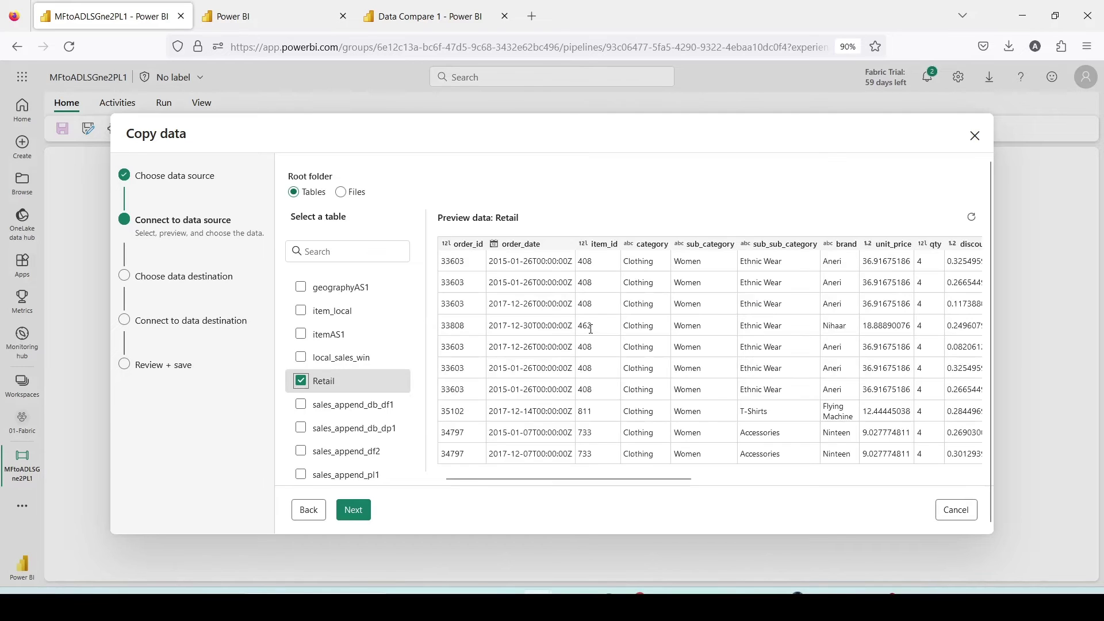
# - Choose Azure Data Lake Storage Gen2 as the copy destination
pyautogui.click(362, 515)
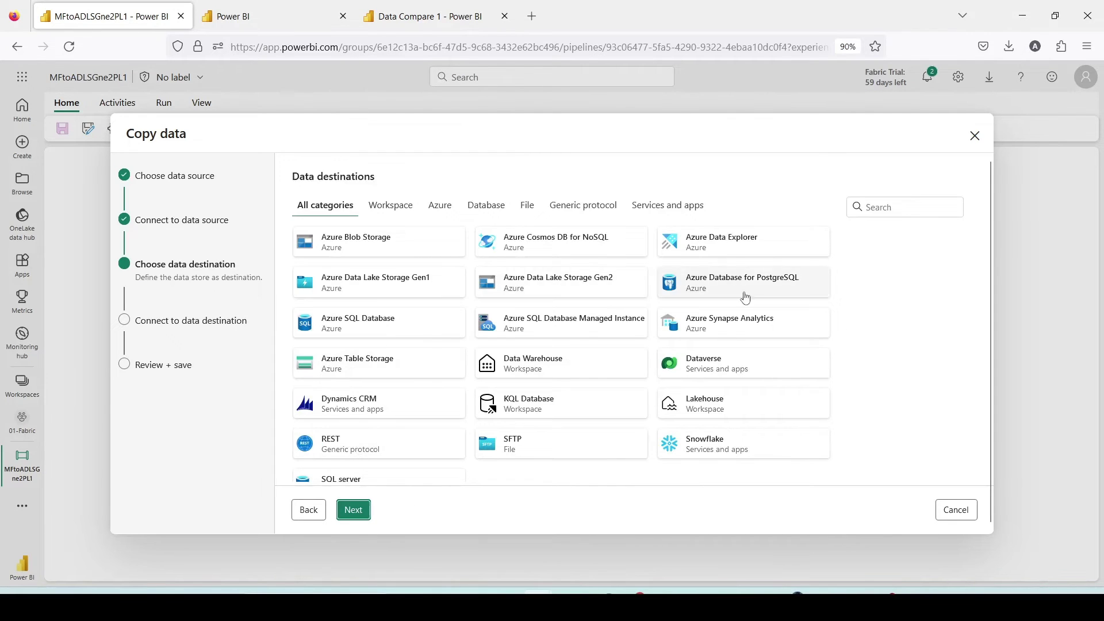
pyautogui.click(541, 292)
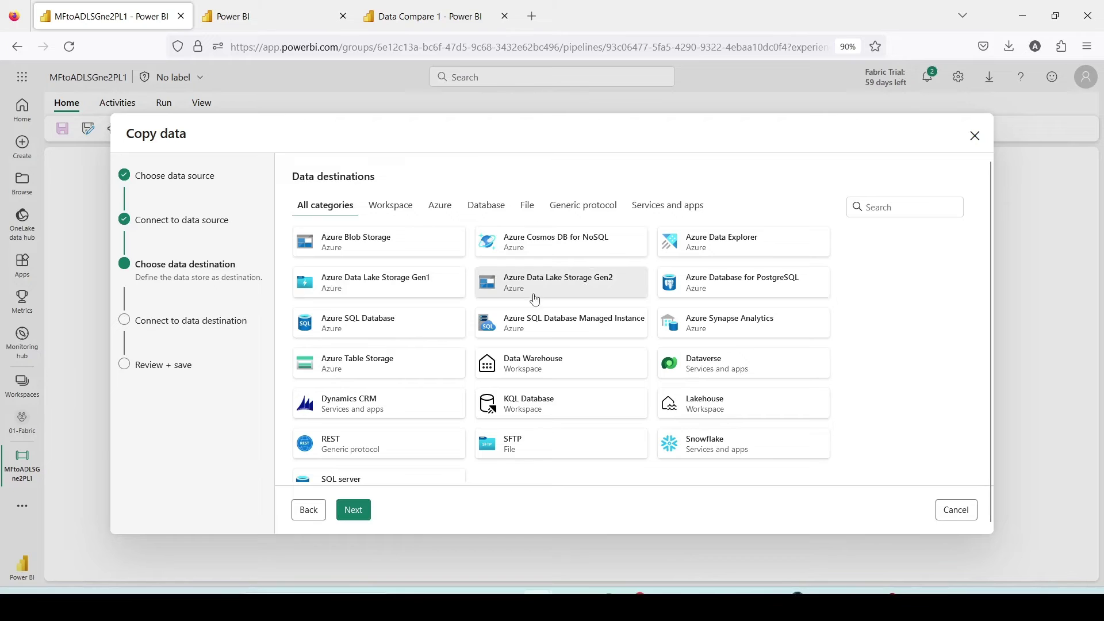
pyautogui.click(357, 511)
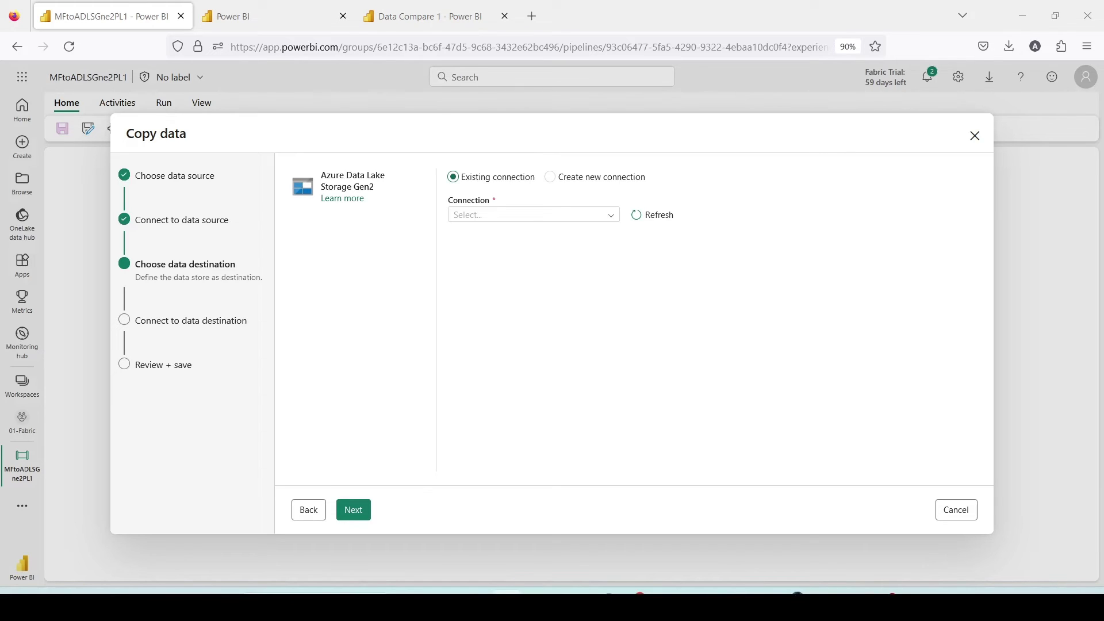
# - Try a new connection, clearing the storage URL and checking the Organizational account authentication kind
pyautogui.click(550, 178)
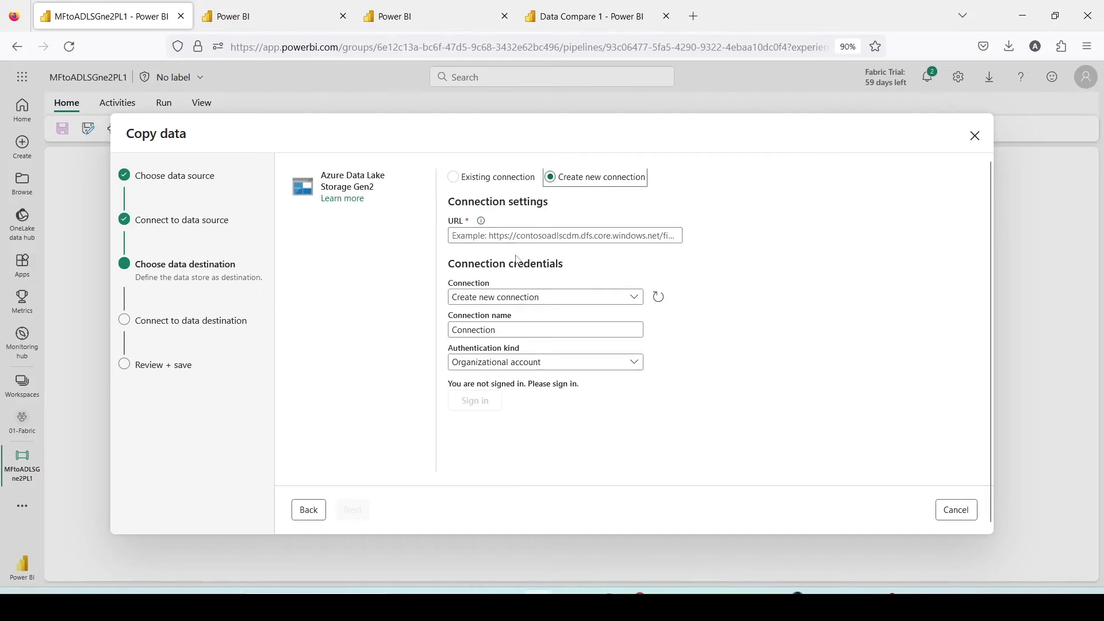
pyautogui.click(513, 237)
pyautogui.click(636, 229)
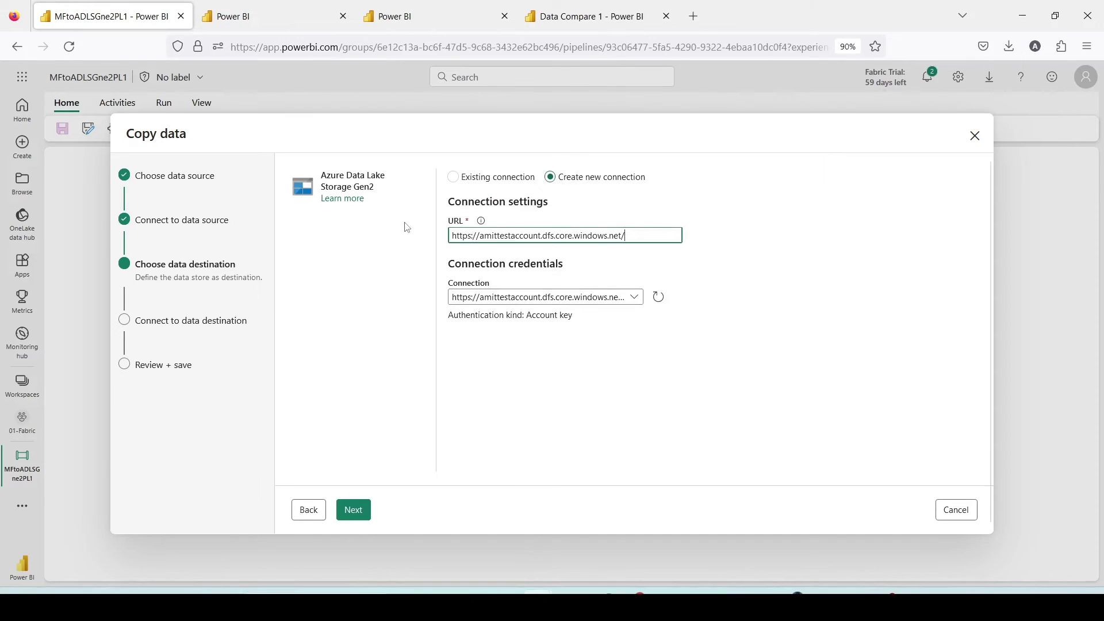
pyautogui.hotkey('ctrl', 'a')
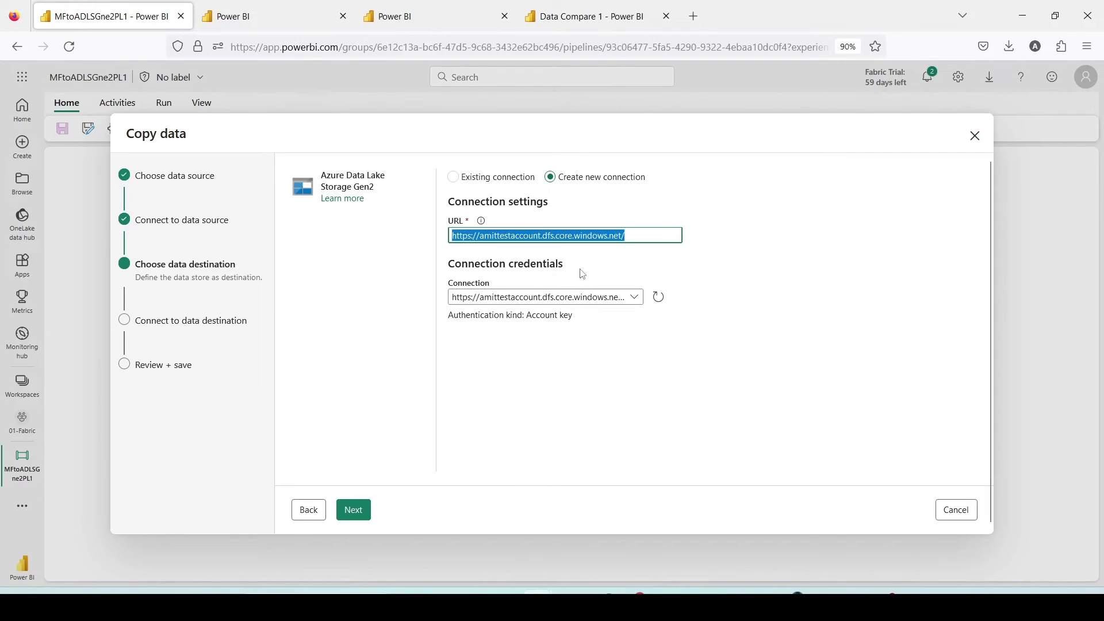
pyautogui.press('BackSpace')
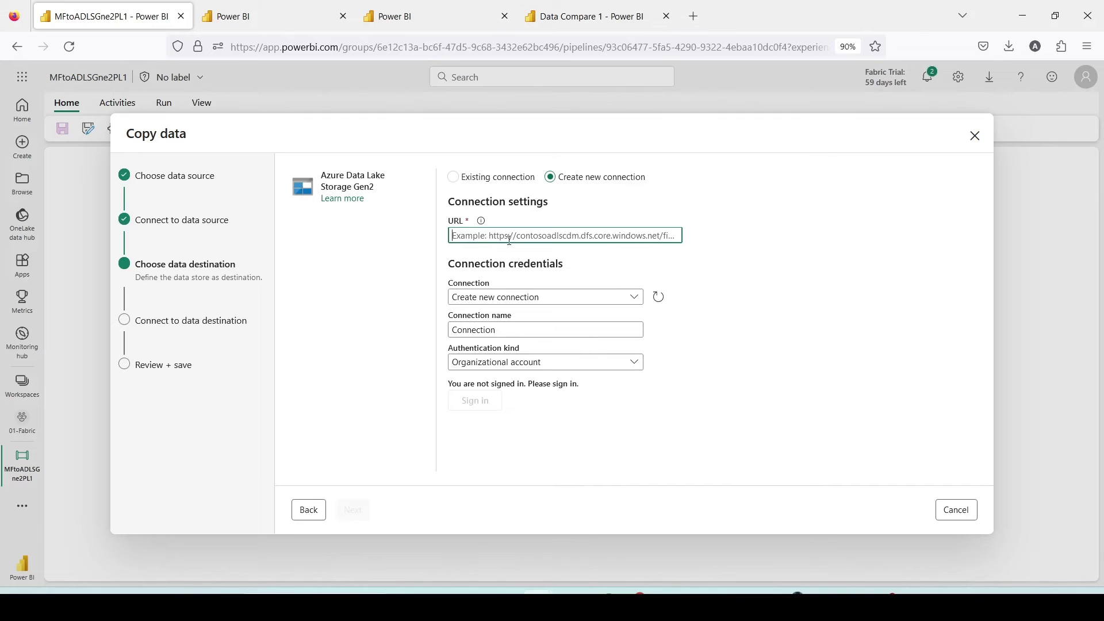
pyautogui.click(518, 363)
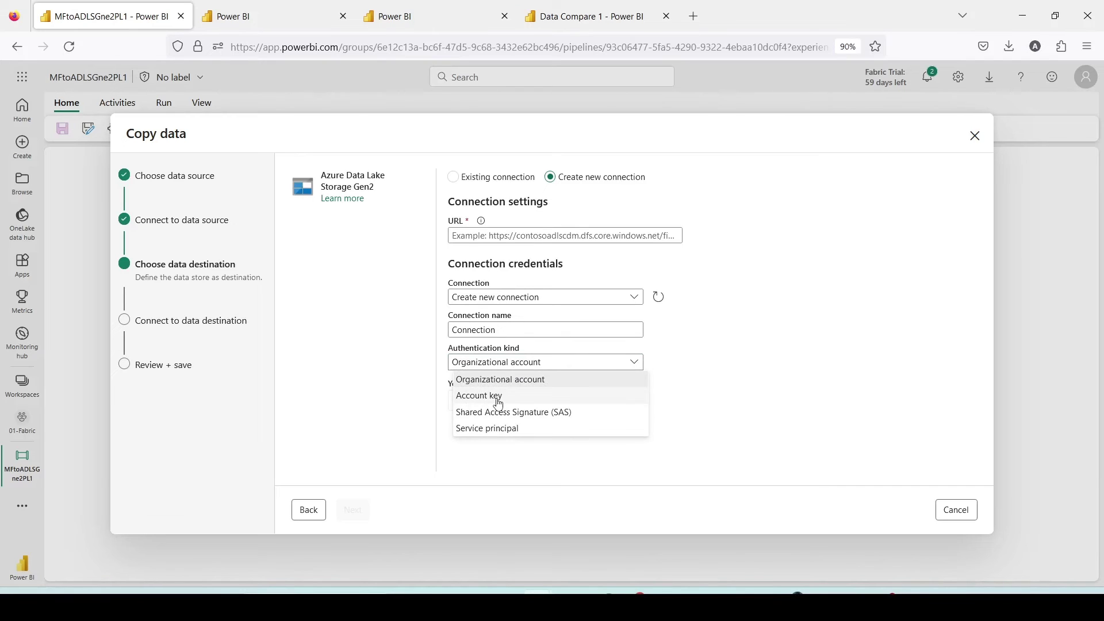
pyautogui.click(498, 380)
# - Go back to the existing storage-account connection
pyautogui.click(454, 178)
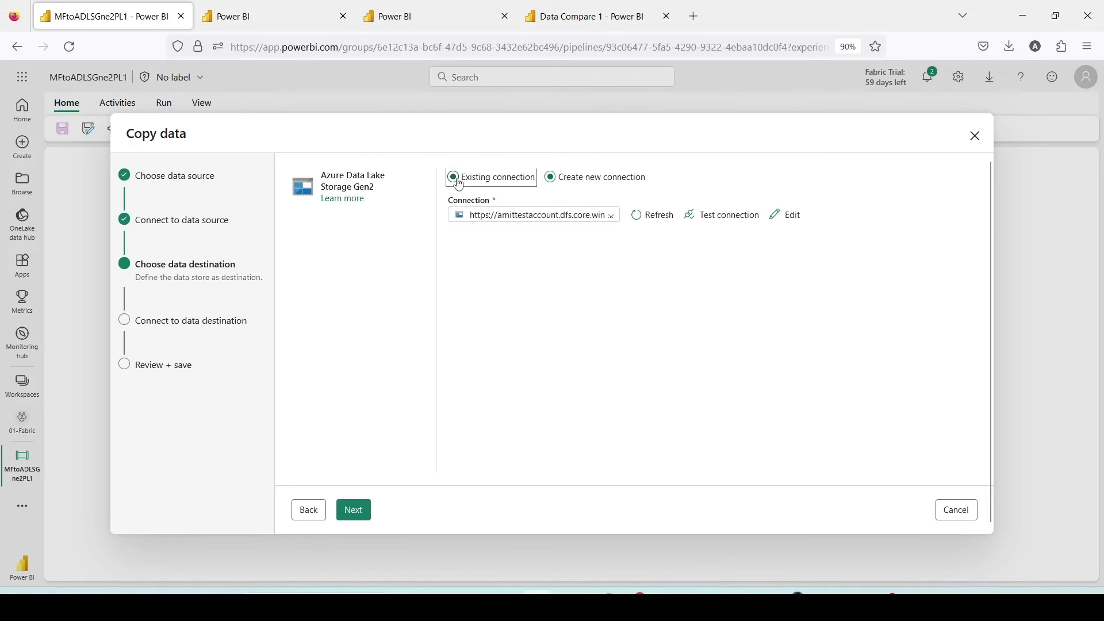
pyautogui.click(531, 223)
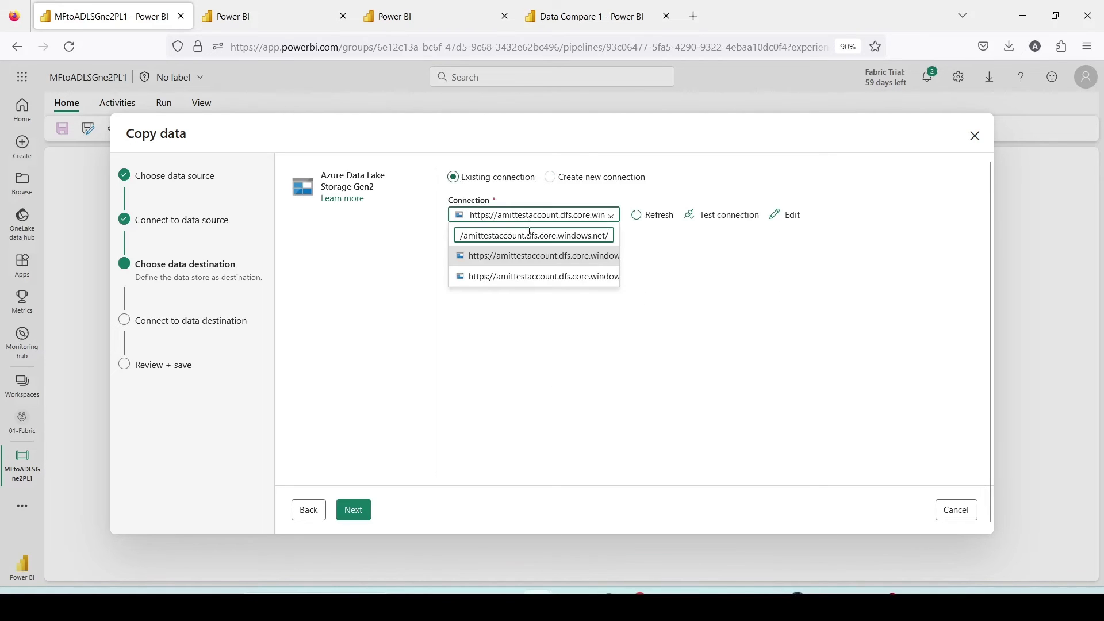
pyautogui.click(728, 271)
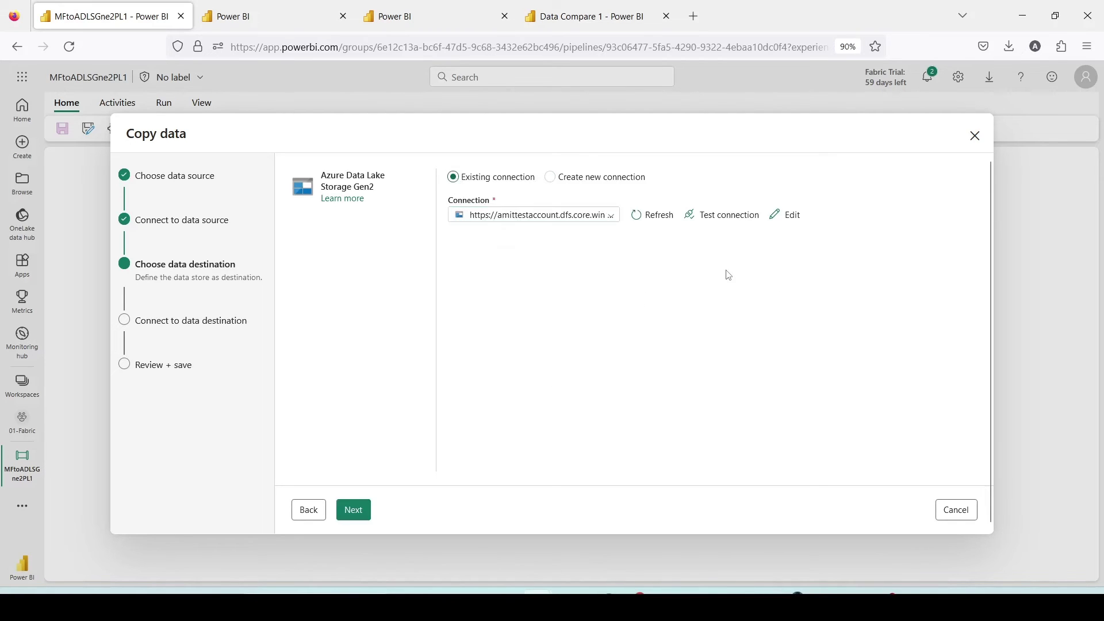
# - Browse the storage account and set demoamit as the destination folder
pyautogui.click(360, 513)
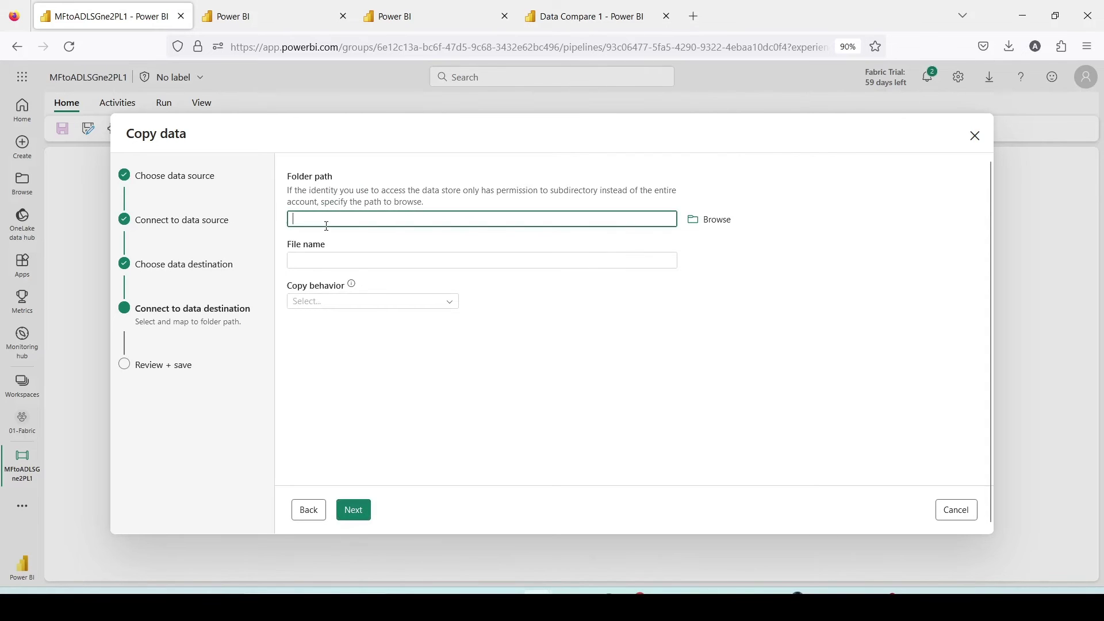
pyautogui.click(716, 221)
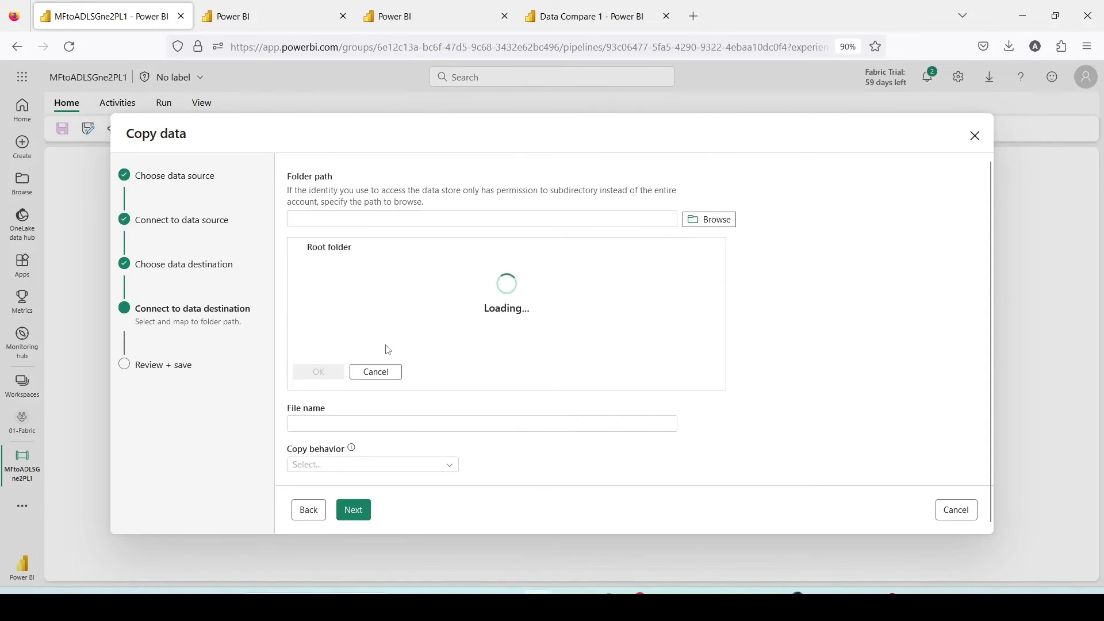
pyautogui.click(345, 290)
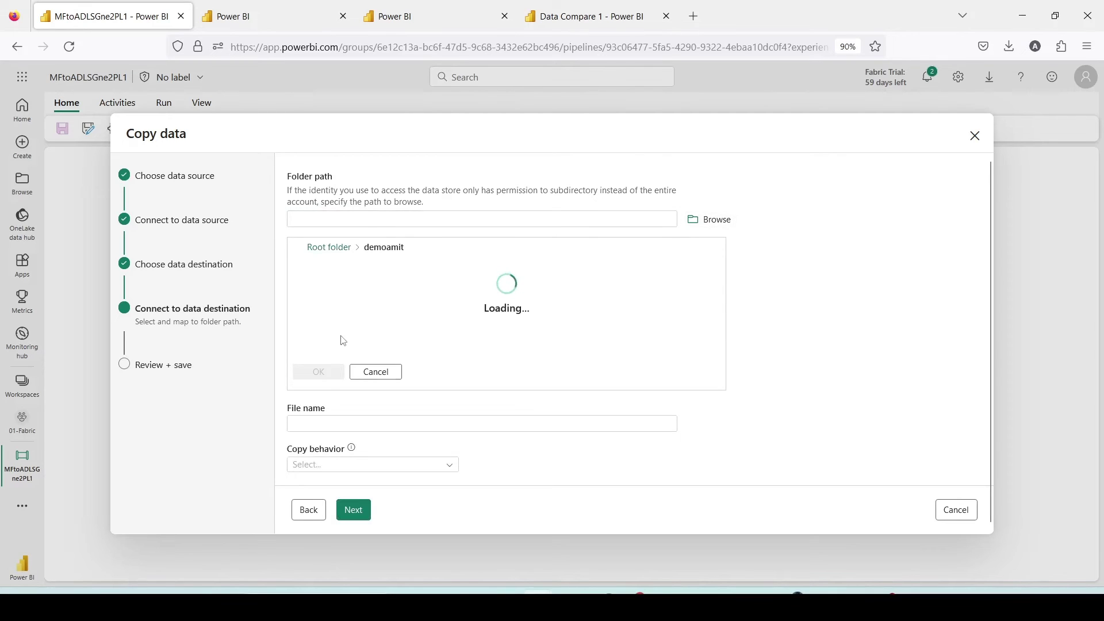
pyautogui.scroll(-3, 365, 310)
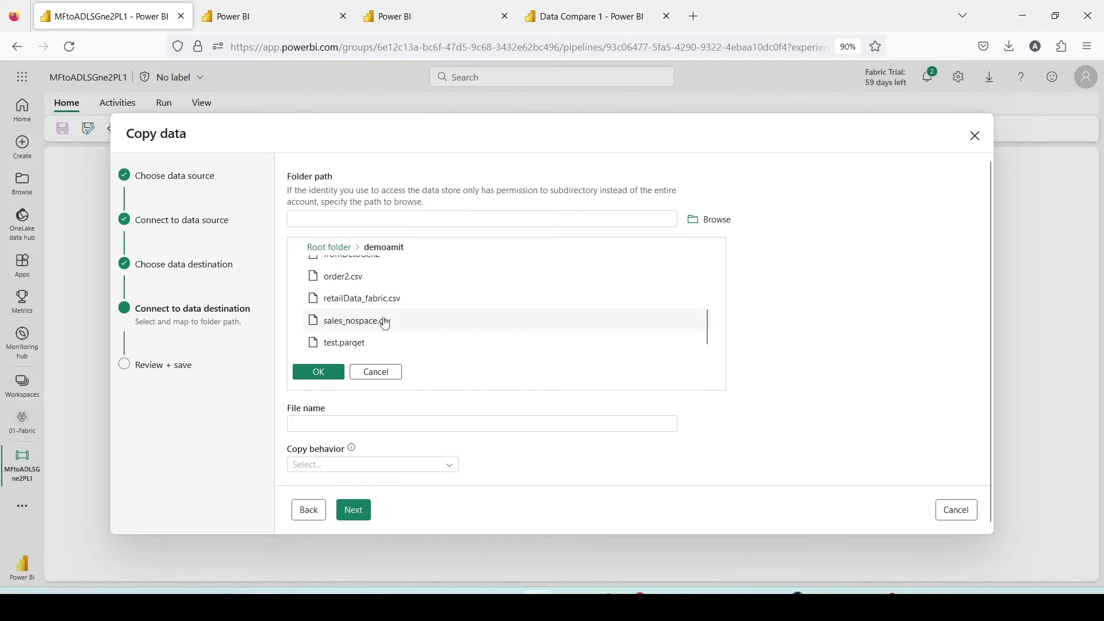
pyautogui.scroll(3, 382, 320)
pyautogui.click(318, 373)
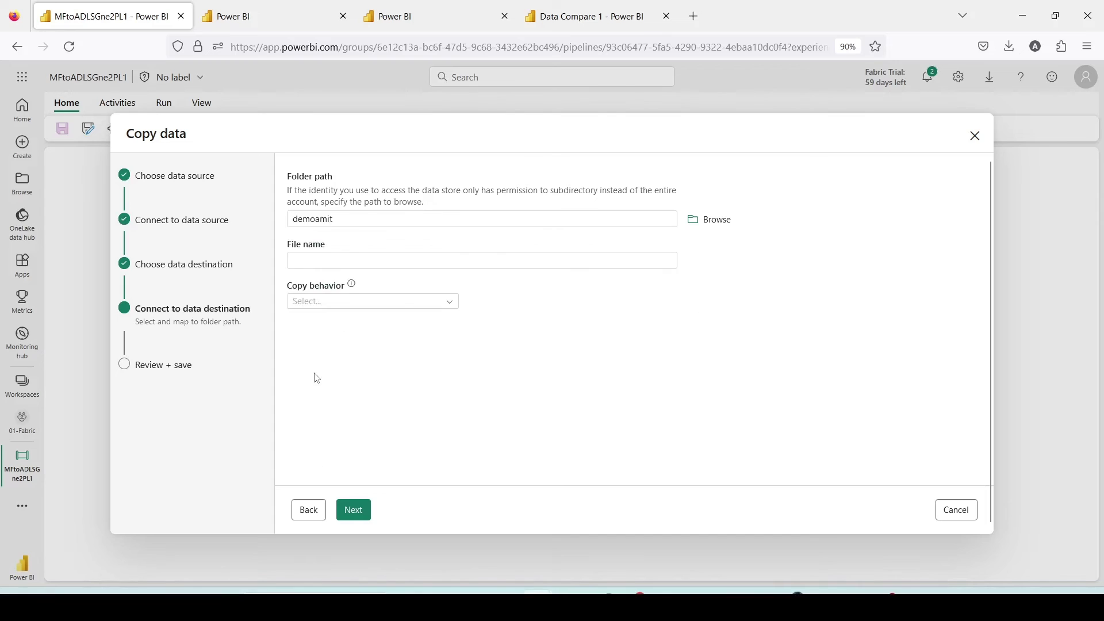
# - Name the output file MFLaketoADLSGen2.csv with Merge files copy behavior and test the path
pyautogui.click(324, 261)
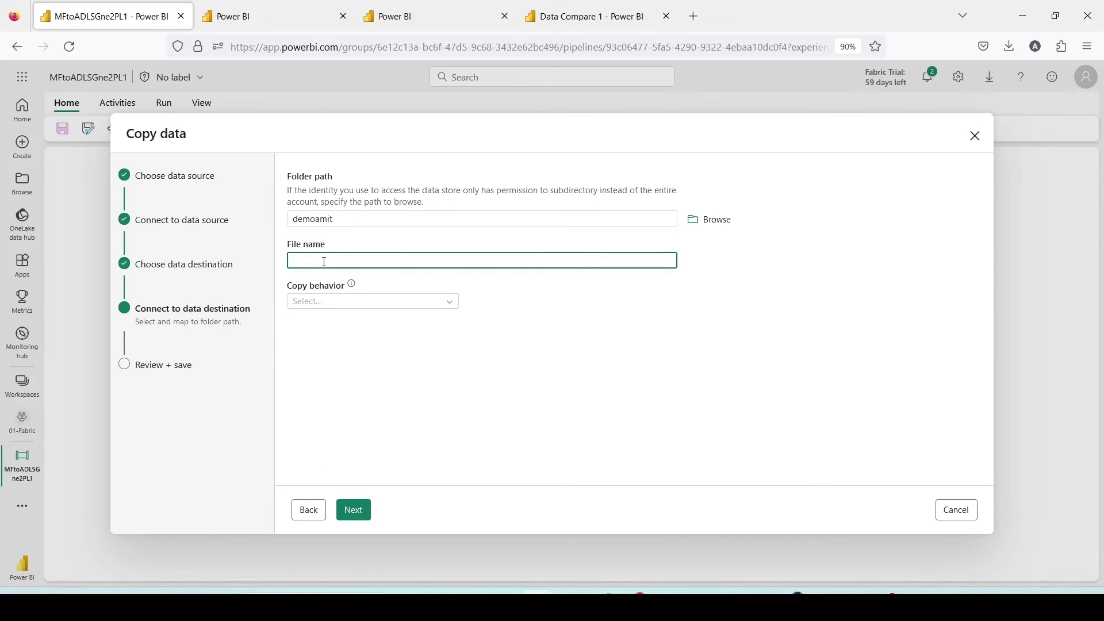
pyautogui.write('MFLaketoADLSGen2.csv')
pyautogui.click(346, 302)
pyautogui.click(347, 340)
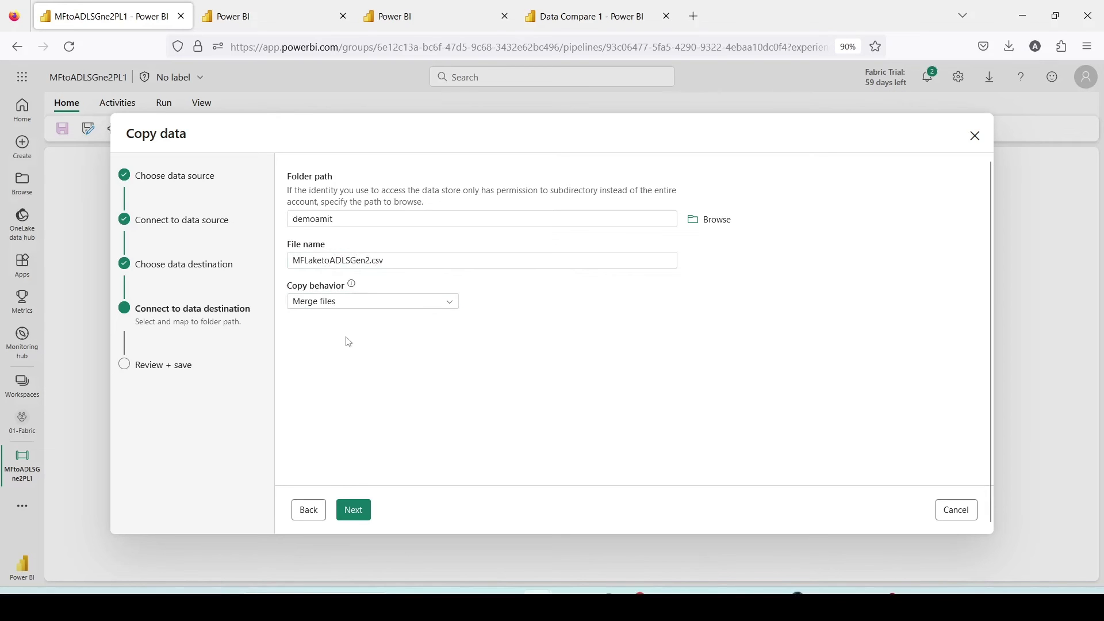
pyautogui.click(353, 509)
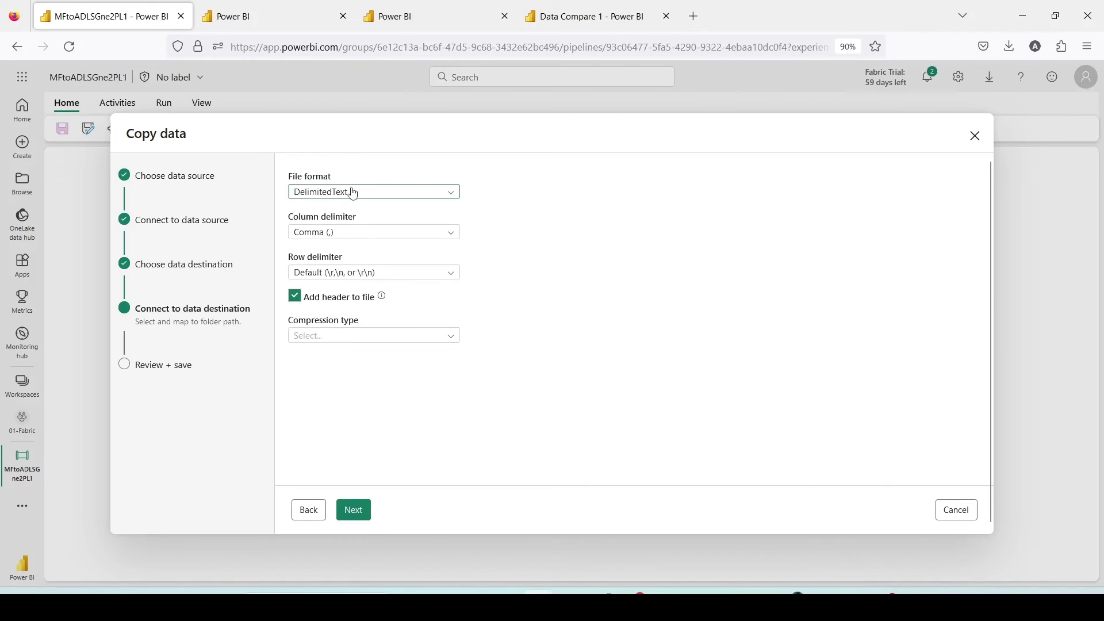
# - Keep DelimitedText format with no compression and proceed to the Review + save summary
pyautogui.click(354, 192)
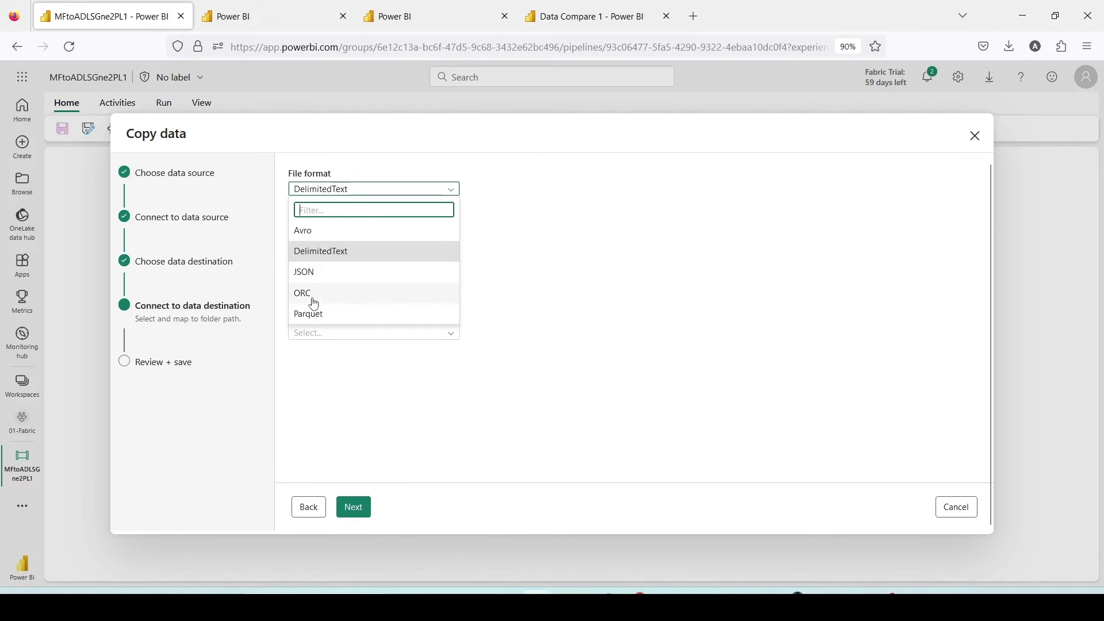
pyautogui.click(386, 257)
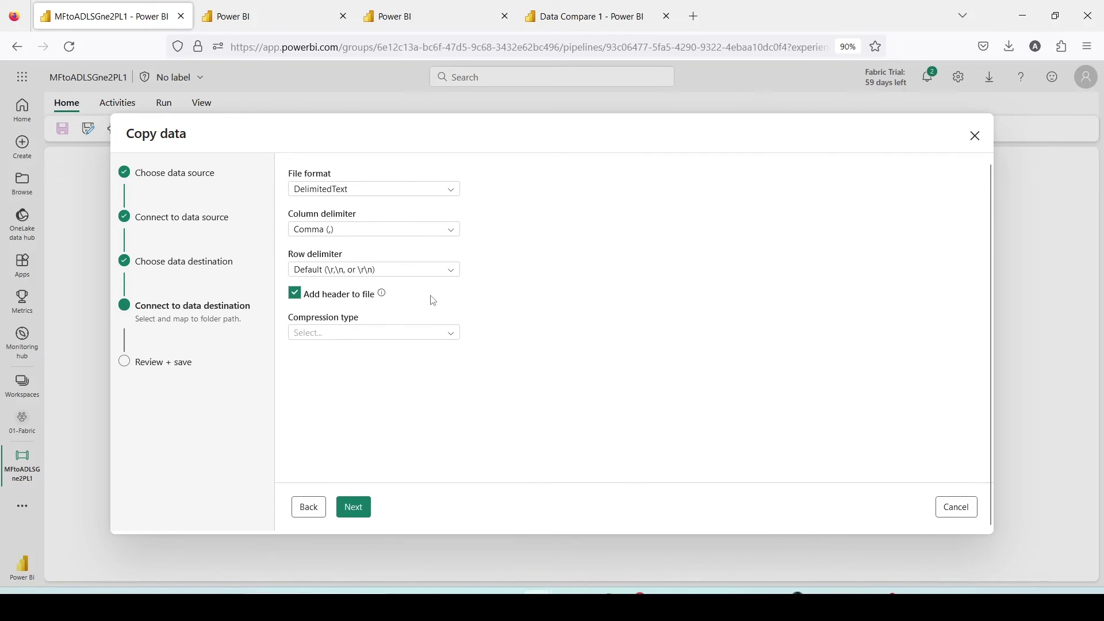
pyautogui.click(377, 335)
pyautogui.click(547, 313)
pyautogui.click(370, 508)
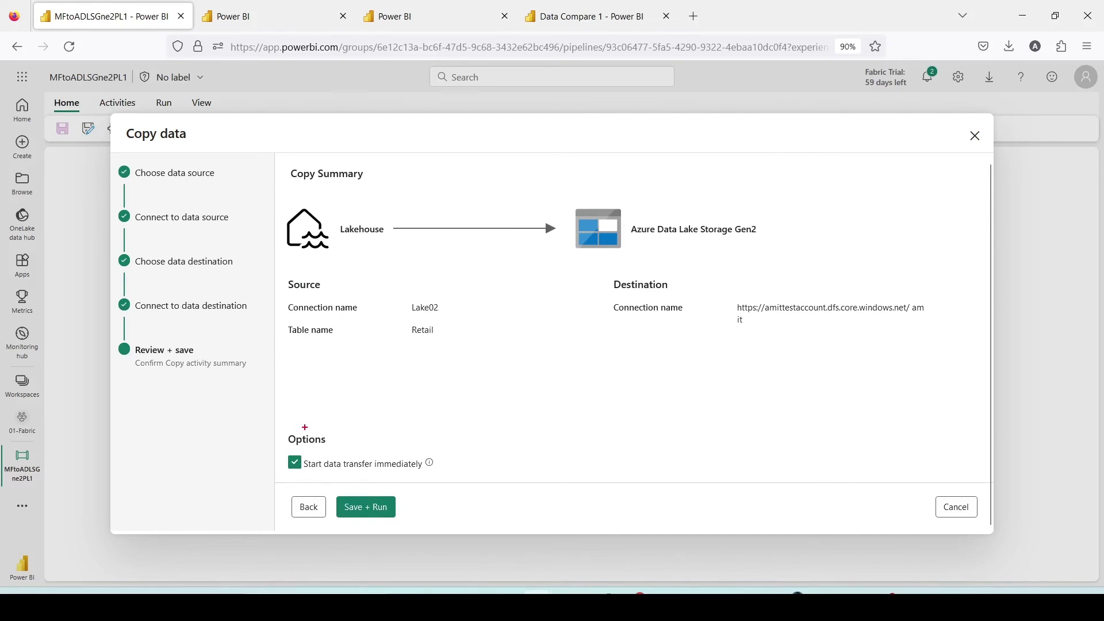
pyautogui.moveTo(284, 425)
pyautogui.mouseDown()
pyautogui.moveTo(402, 515)
pyautogui.moveTo(535, 527)
pyautogui.mouseUp()
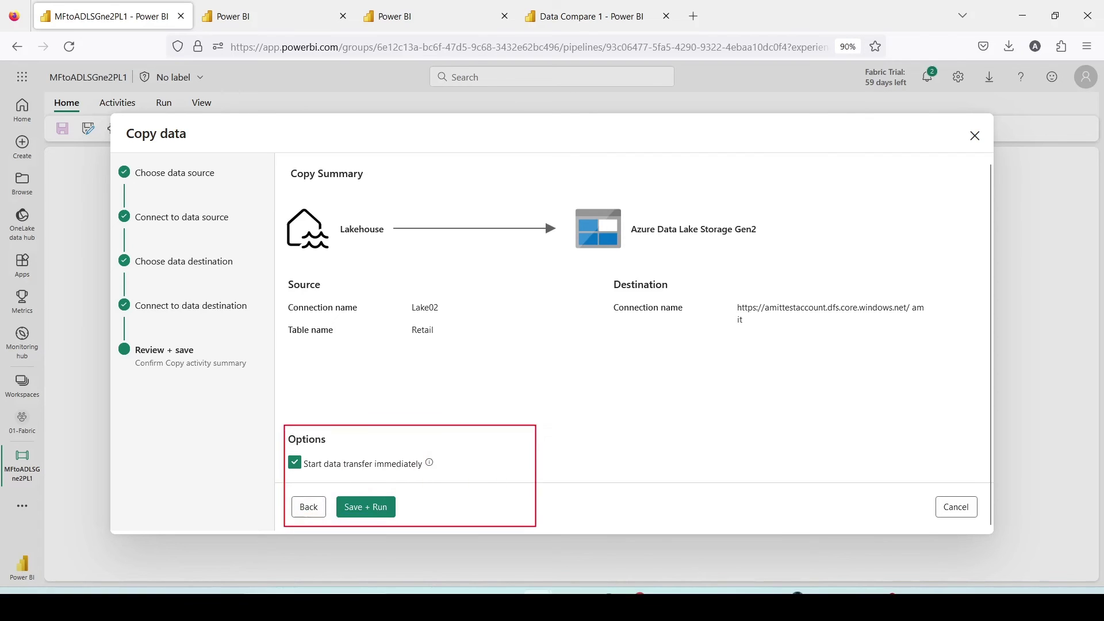
# - Save and run the MFtoADLSGne2PL1 pipeline until Copy_g1j succeeds in 35s
pyautogui.click(378, 513)
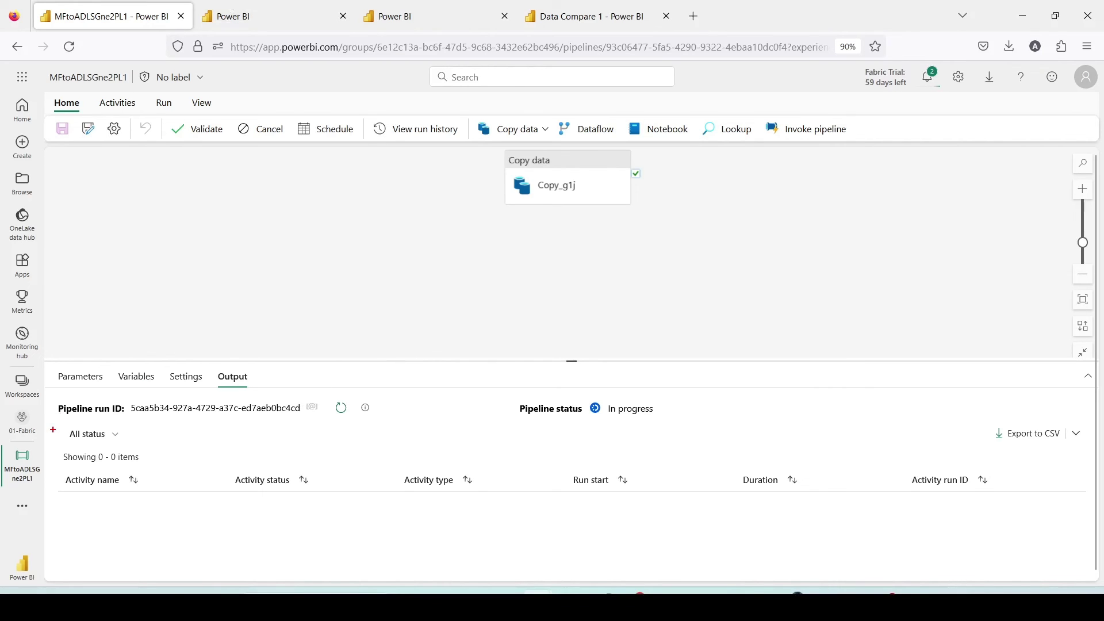
pyautogui.moveTo(53, 430)
pyautogui.mouseDown()
pyautogui.moveTo(606, 552)
pyautogui.moveTo(1064, 552)
pyautogui.mouseUp()
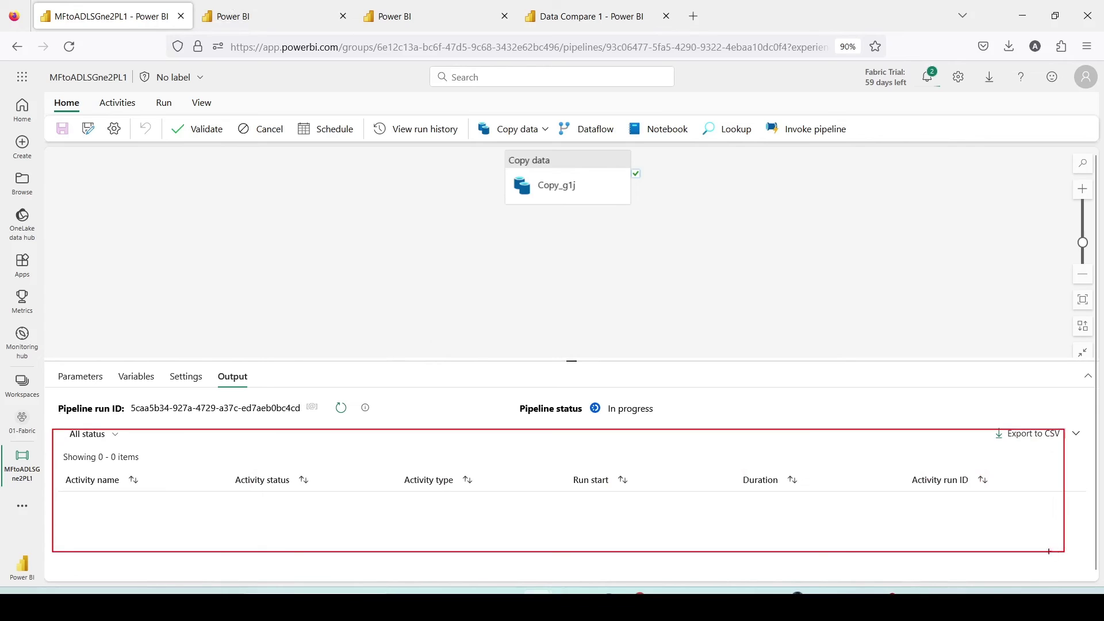
pyautogui.press('Escape')
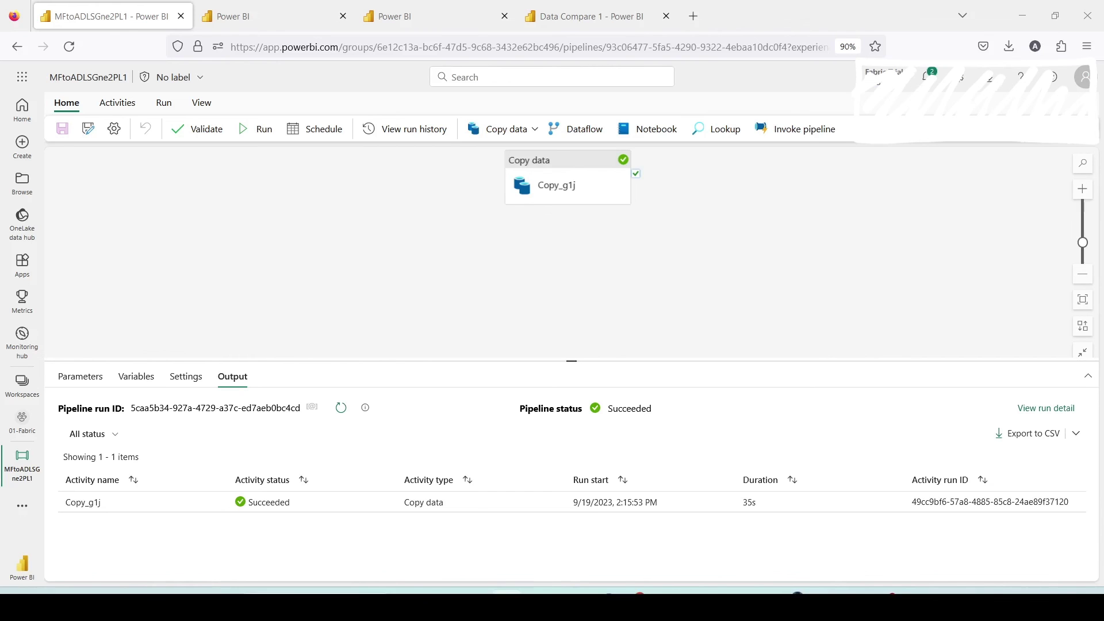
pyautogui.hotkey('alt', 'Tab')
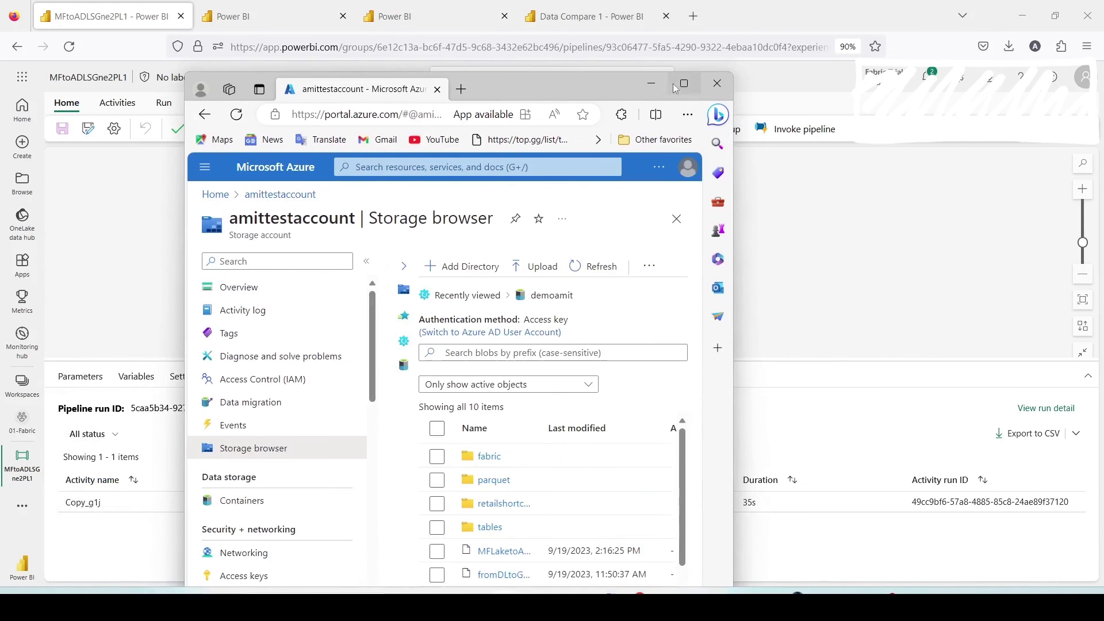
# - Download the 35.5 MiB MFLaketoADLSGen2.csv blob from the demoamit folder
pyautogui.click(684, 84)
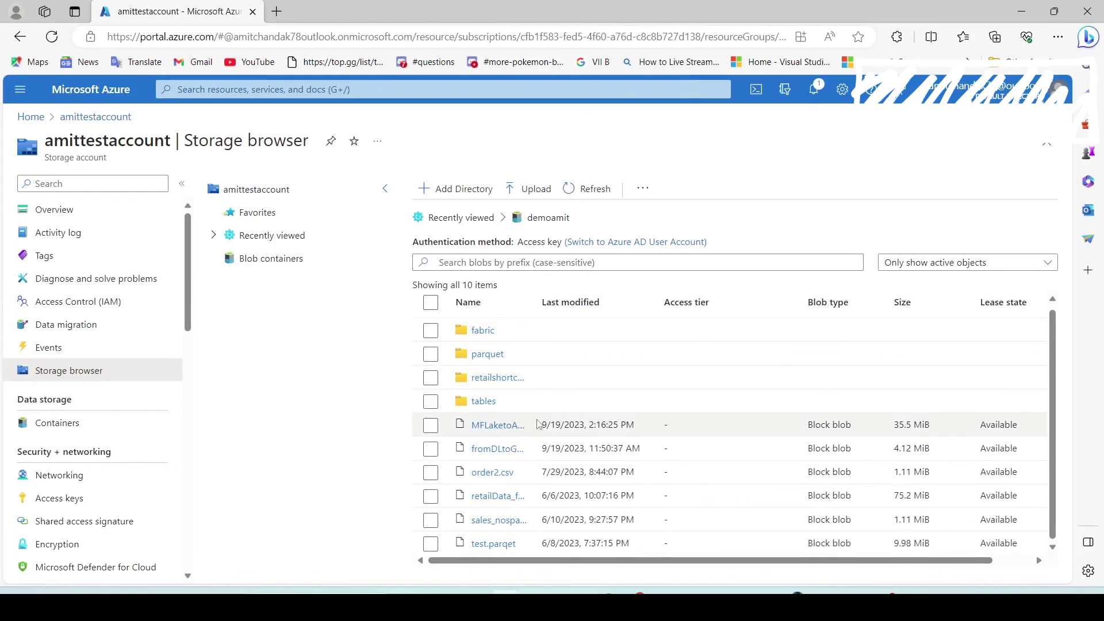
pyautogui.click(478, 425)
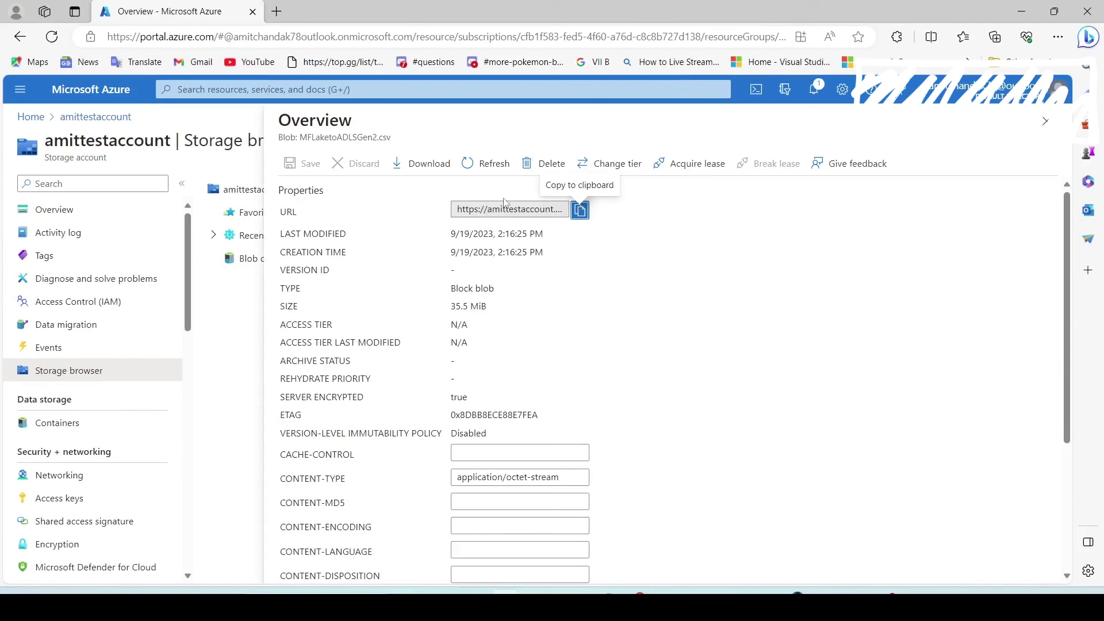
pyautogui.scroll(-4, 455, 322)
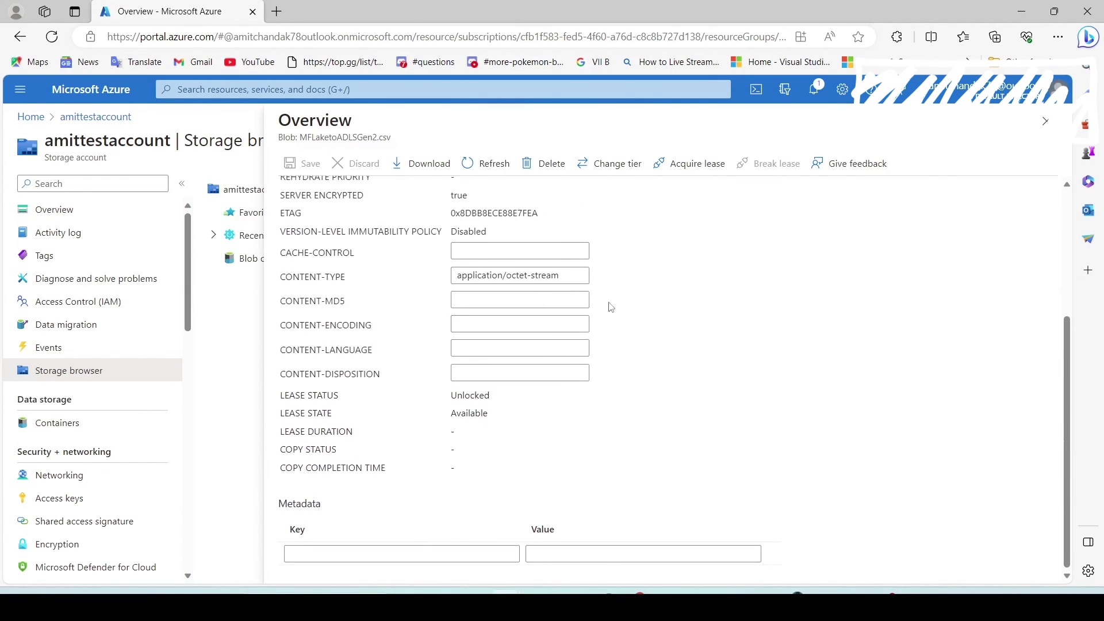
pyautogui.scroll(4, 840, 241)
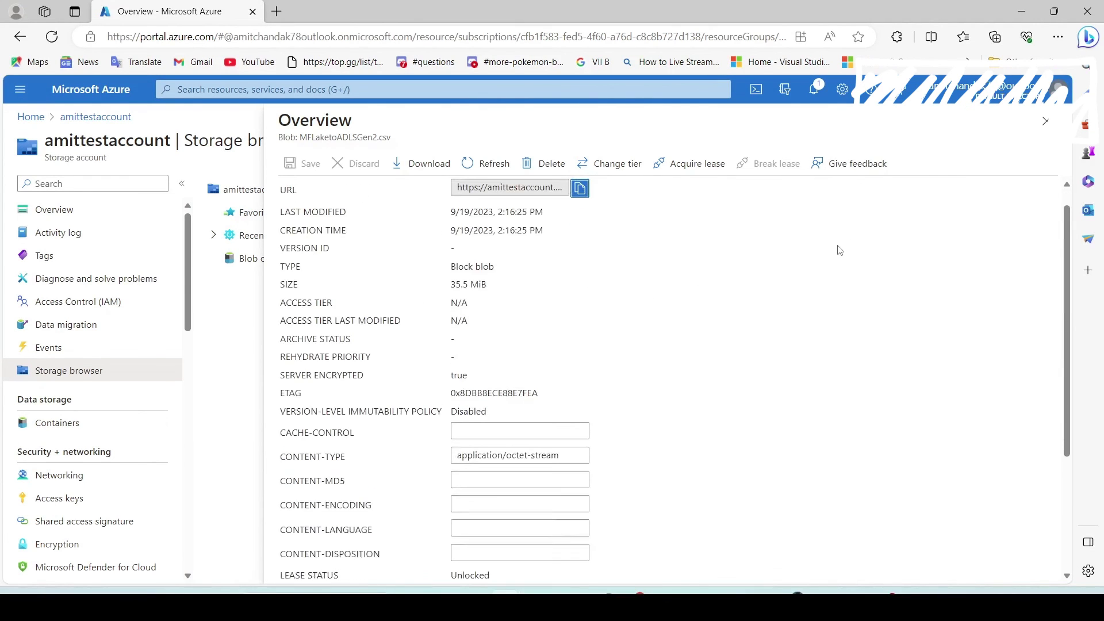
pyautogui.click(416, 172)
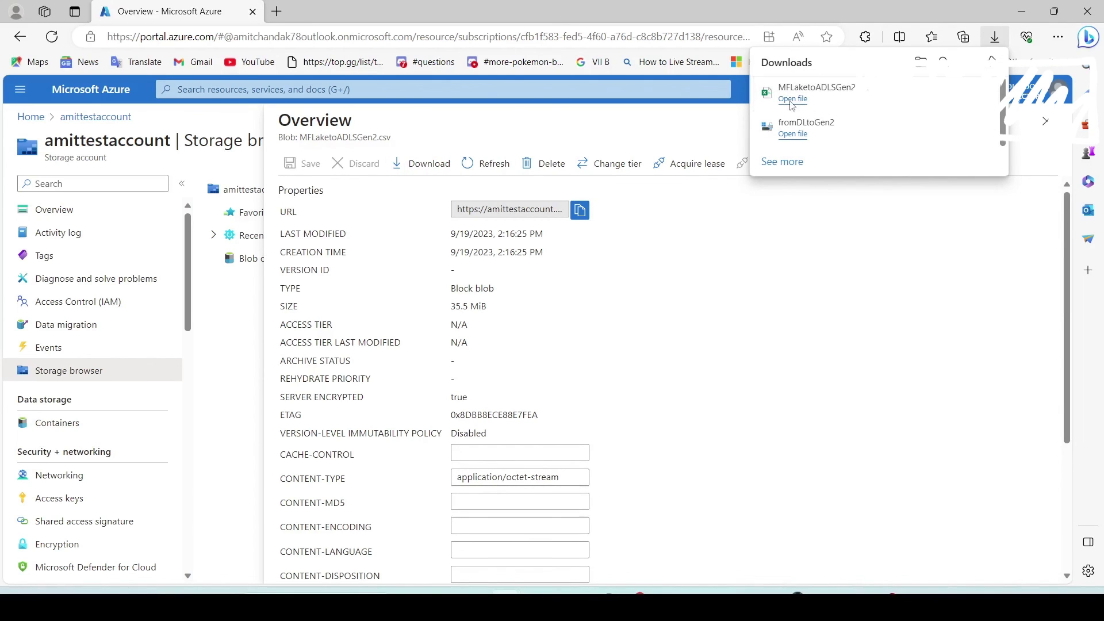
# - Open the downloaded CSV in Excel and widen columns B and L to show full dates
pyautogui.click(792, 102)
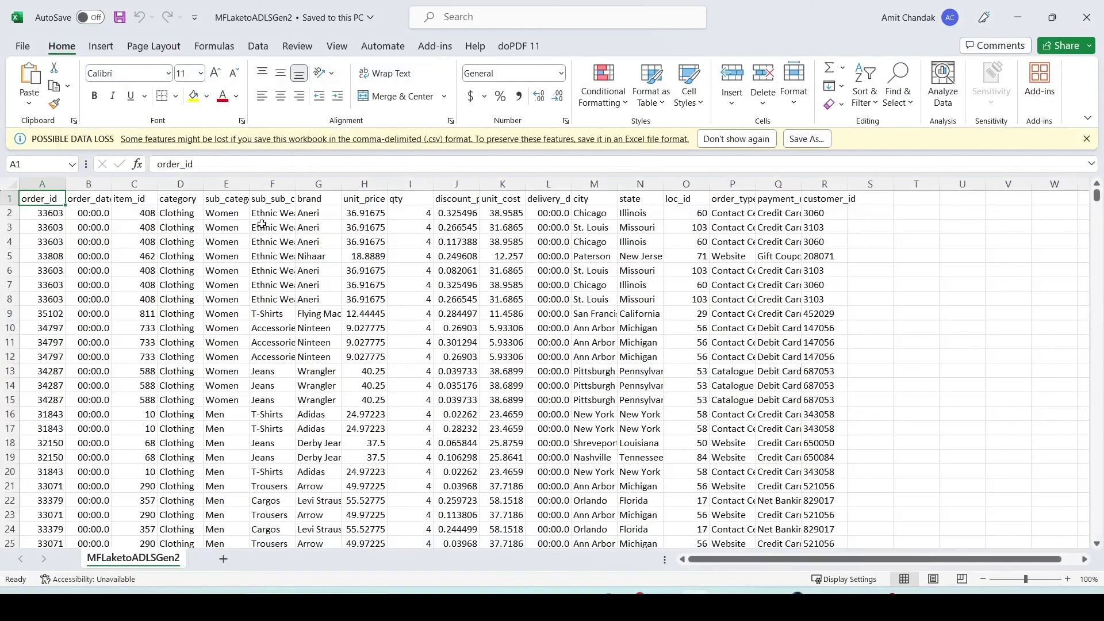
pyautogui.doubleClick(112, 184)
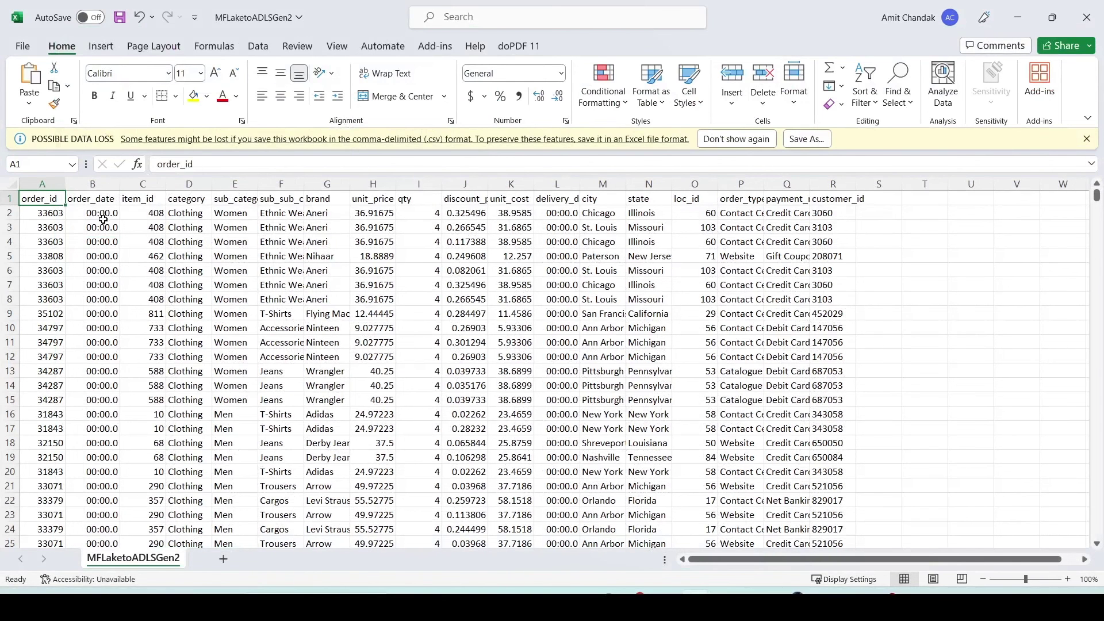
pyautogui.doubleClick(103, 219)
pyautogui.click(129, 250)
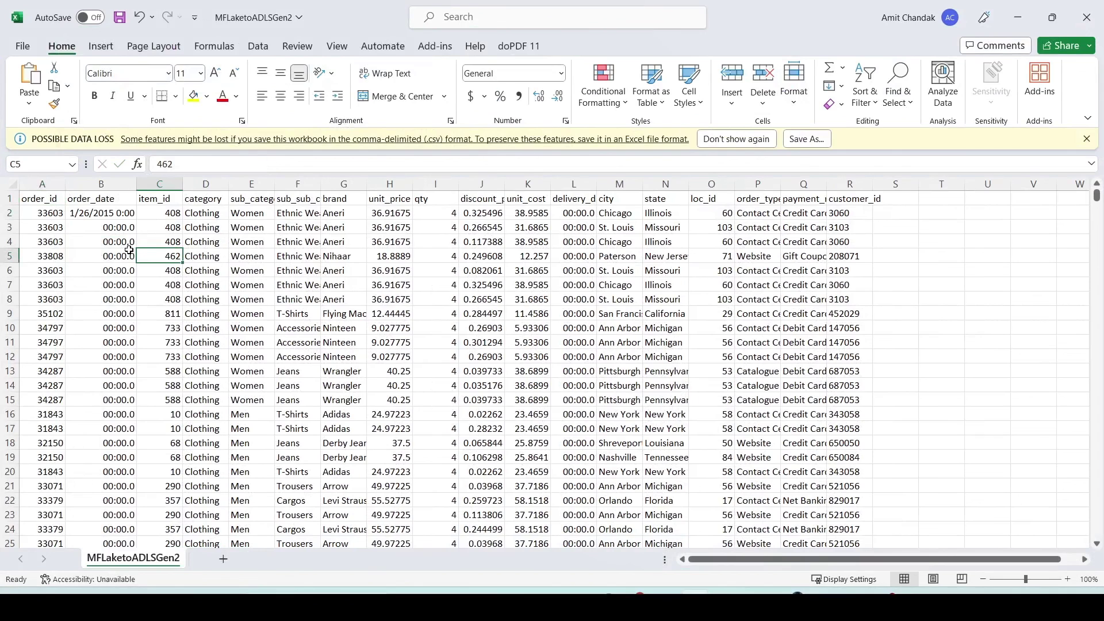
pyautogui.doubleClick(582, 214)
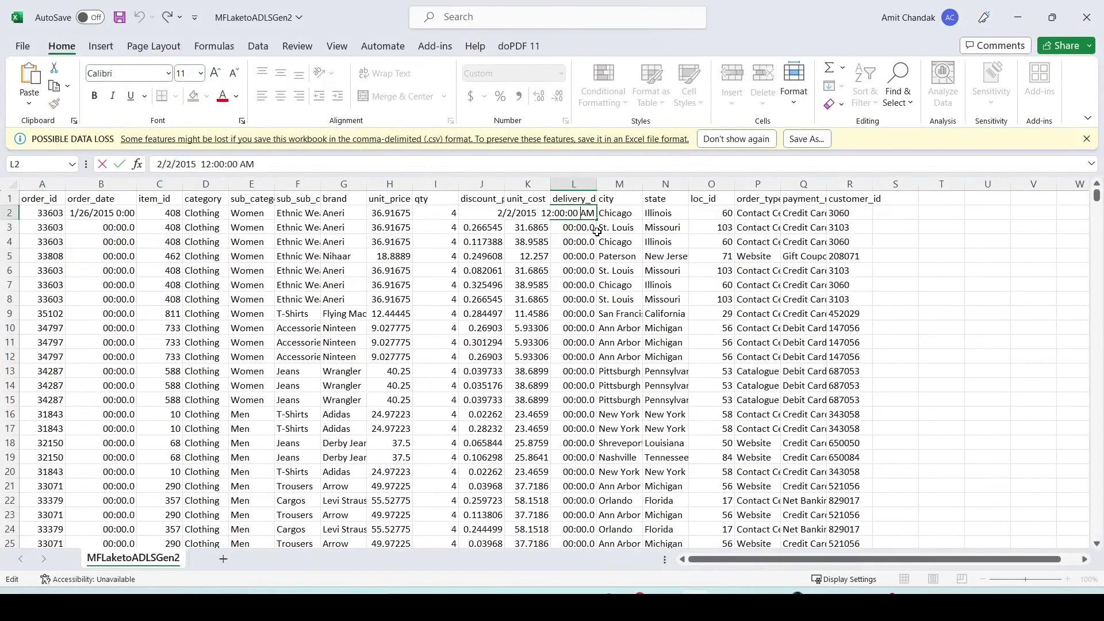
pyautogui.click(607, 243)
# - Confirm the data ends at row 148899, then return to Azure's demoamit blob list
pyautogui.scroll(-5, 144, 259)
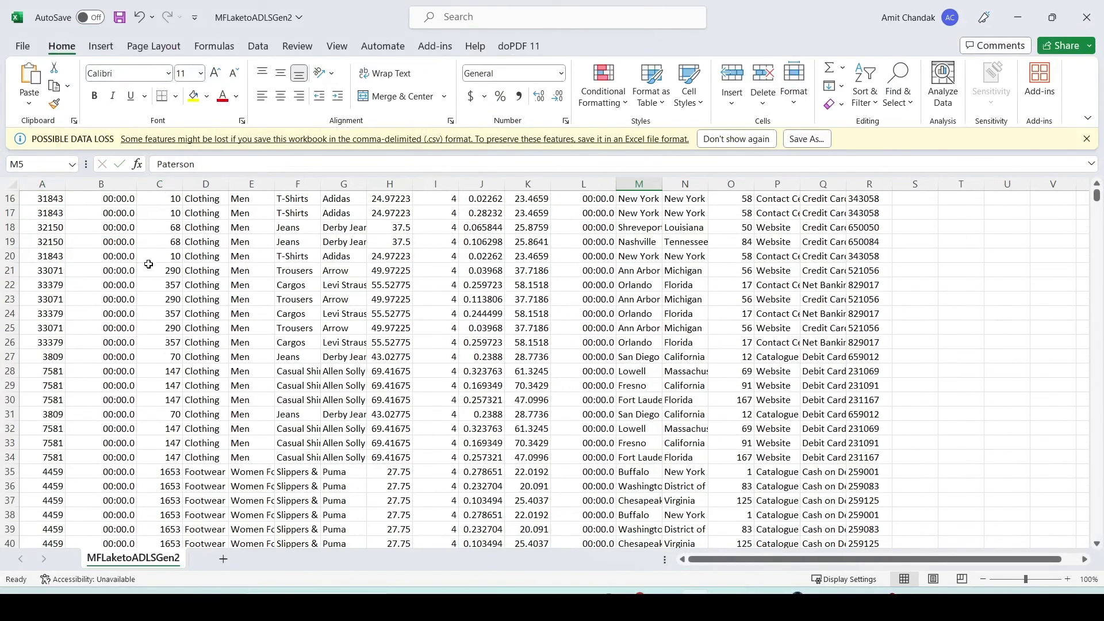
pyautogui.click(44, 235)
pyautogui.hotkey('ctrl', 'Down')
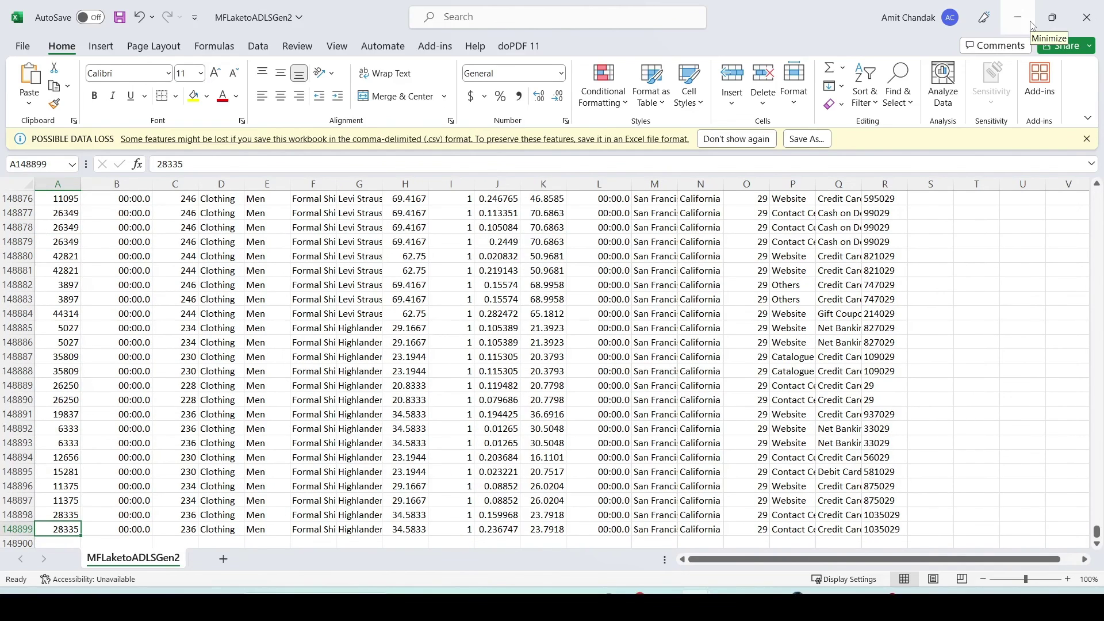
pyautogui.click(1032, 26)
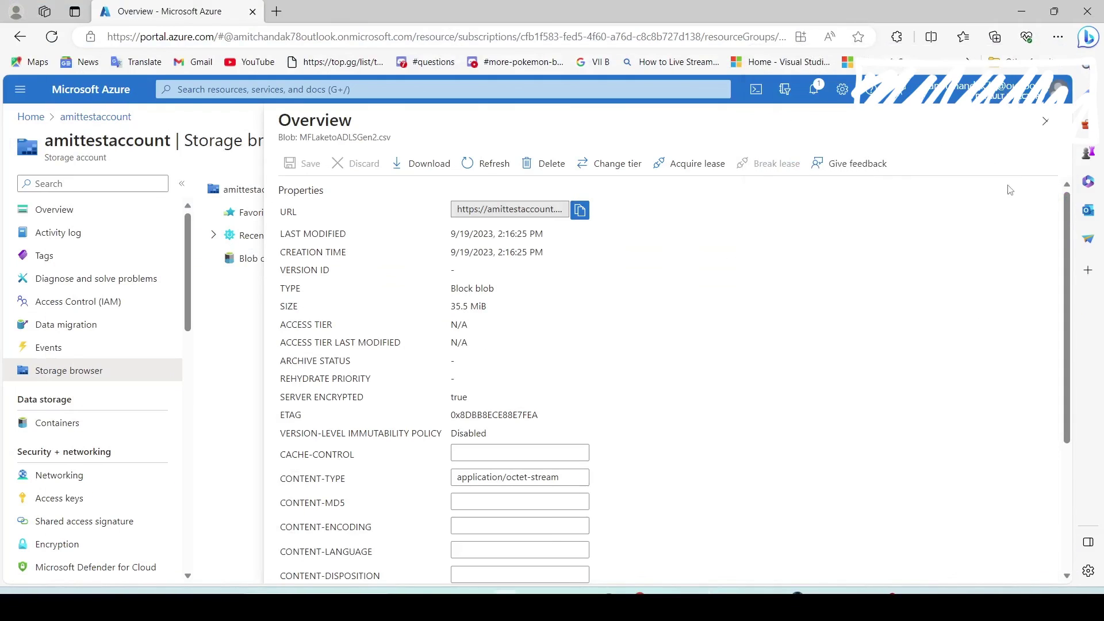
pyautogui.click(1047, 121)
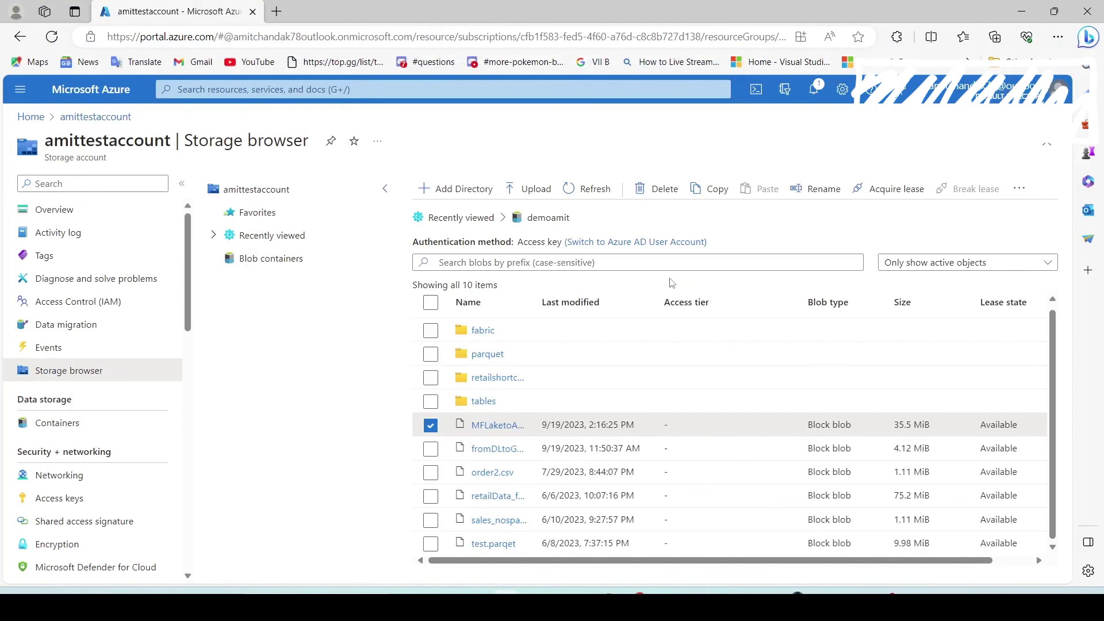
# - Return to the MFtoADLSGne2PL1 pipeline showing Copy_g1j succeeded in 35s
pyautogui.click(1021, 11)
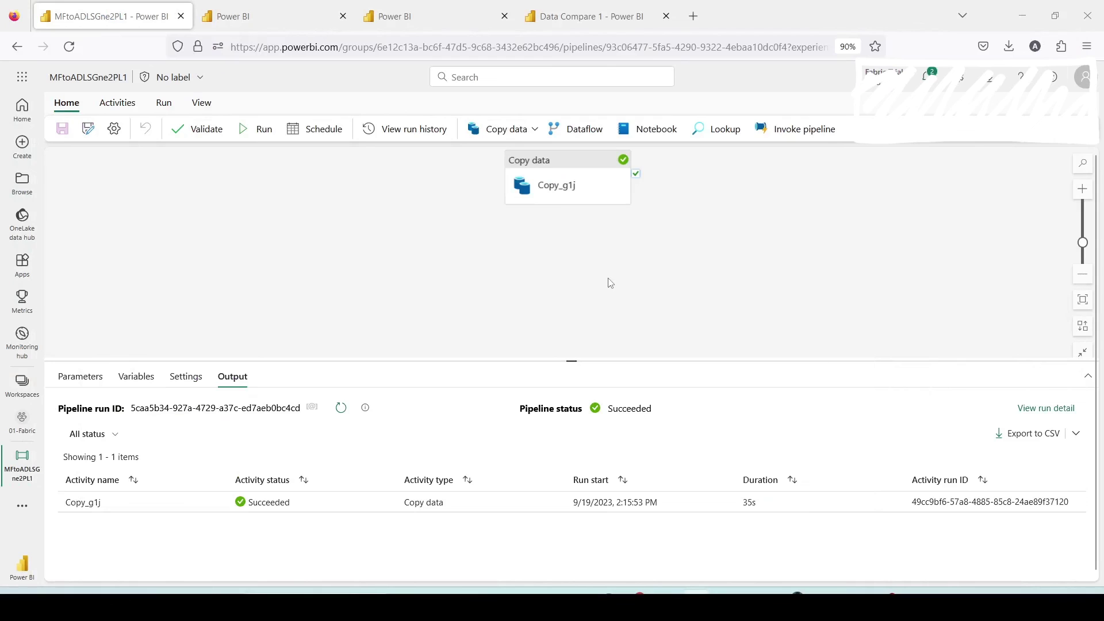